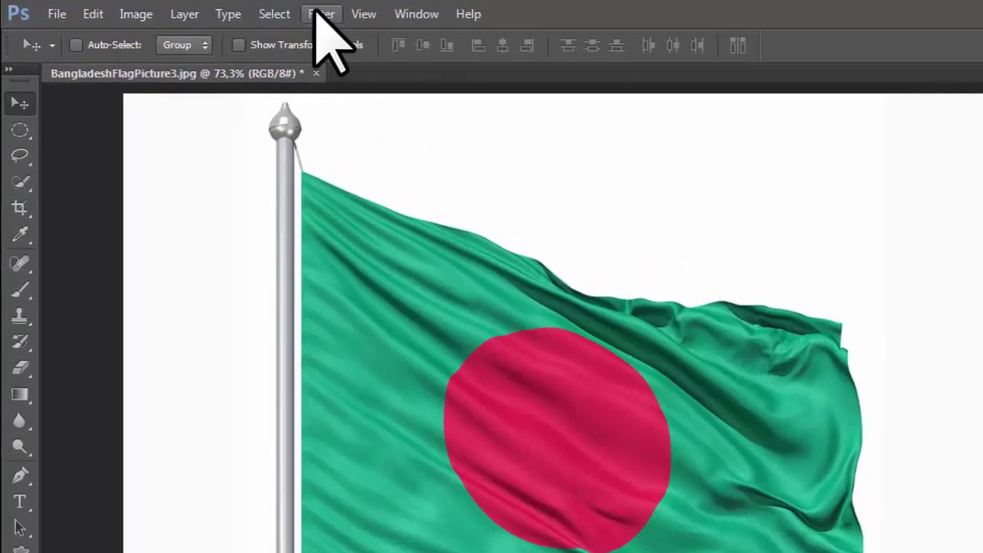
Step: Look for Camera Raw under Filter and Edit > Preferences, then switch to Chrome on Google
click(229, 10)
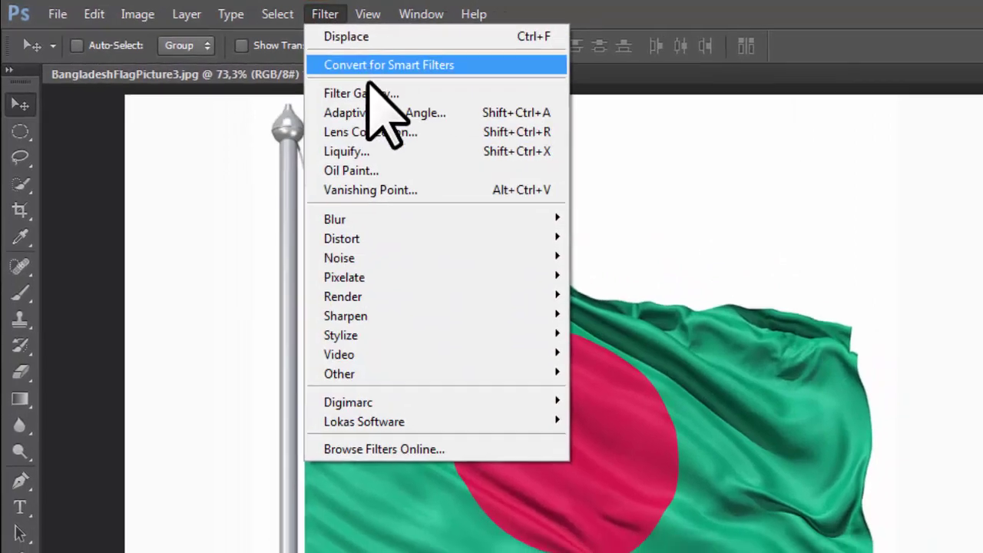
key(Escape)
click(94, 14)
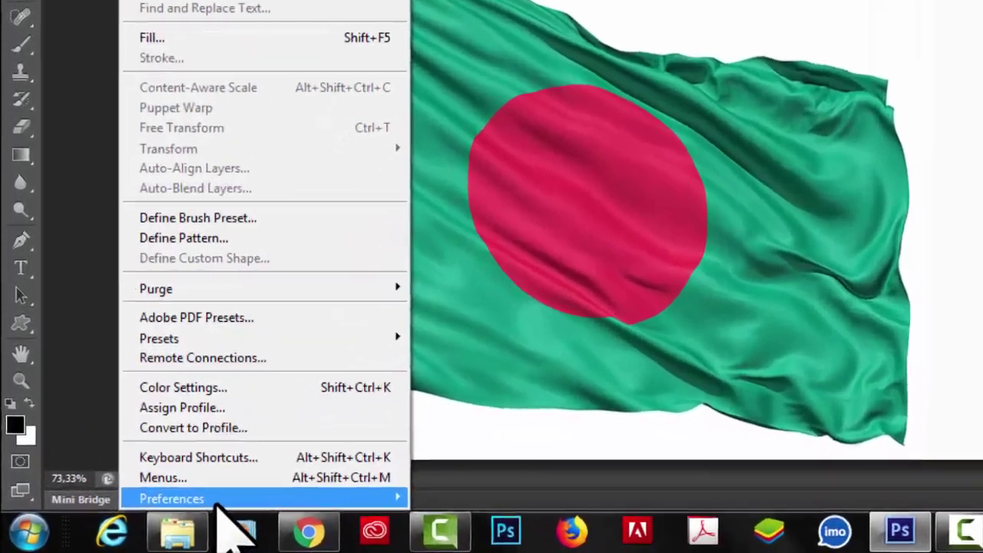
mouse_move(153, 516)
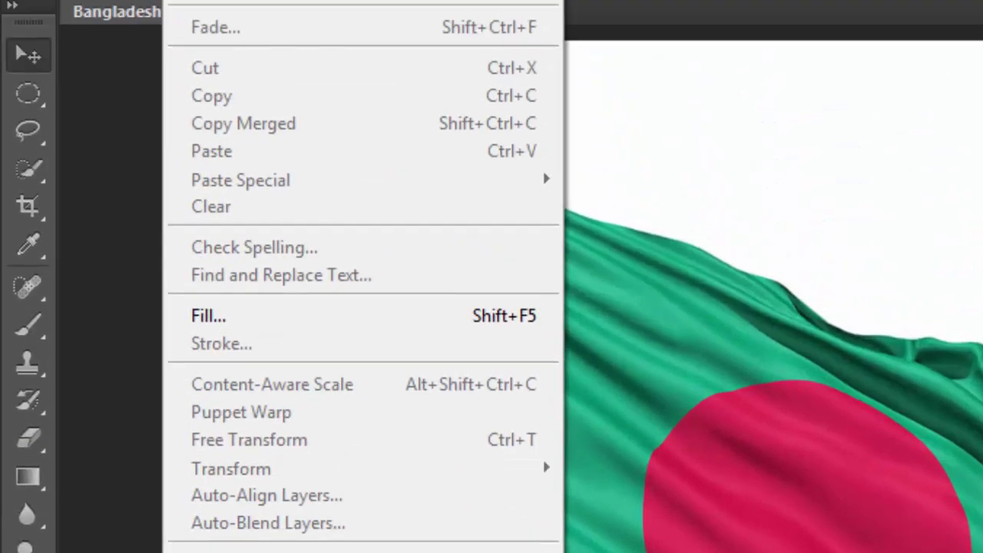
click(136, 20)
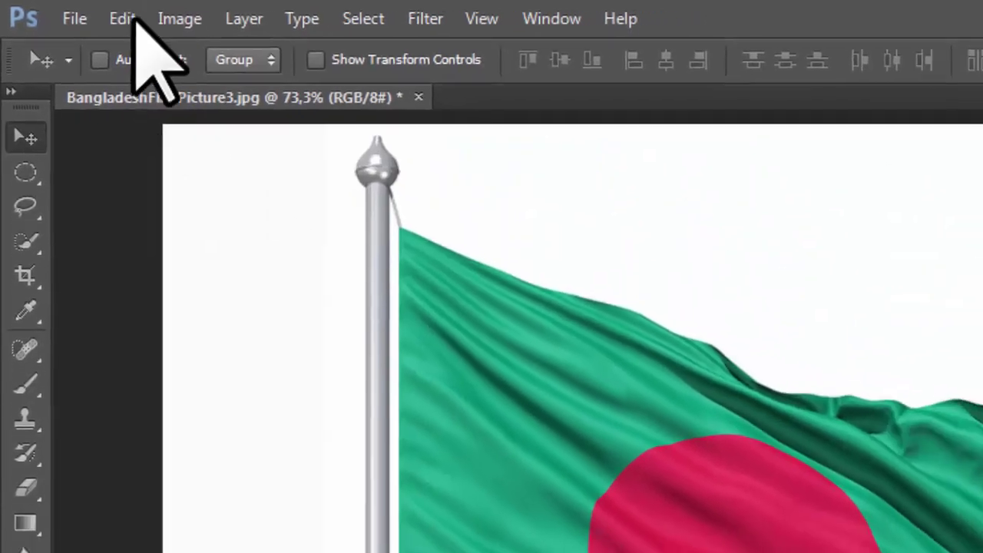
click(136, 20)
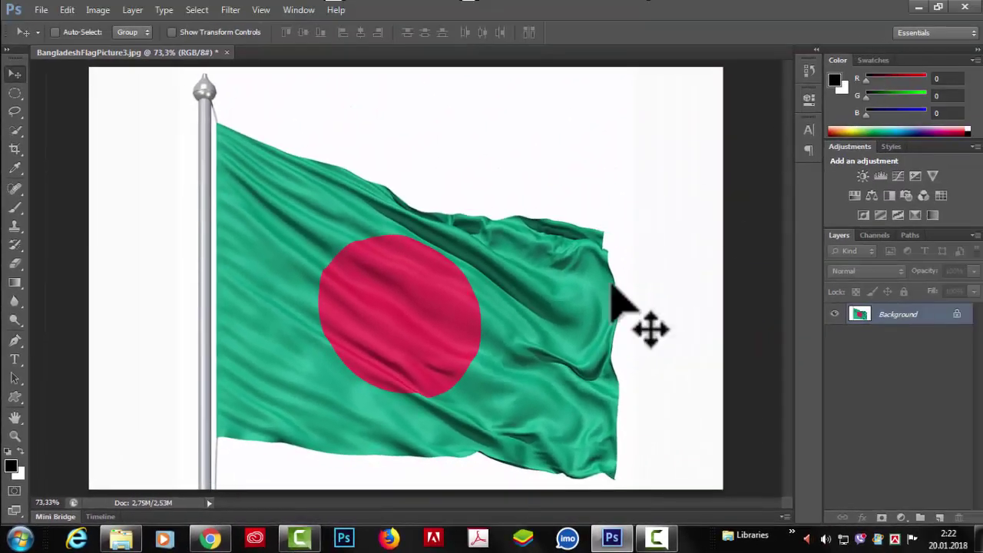
click(206, 539)
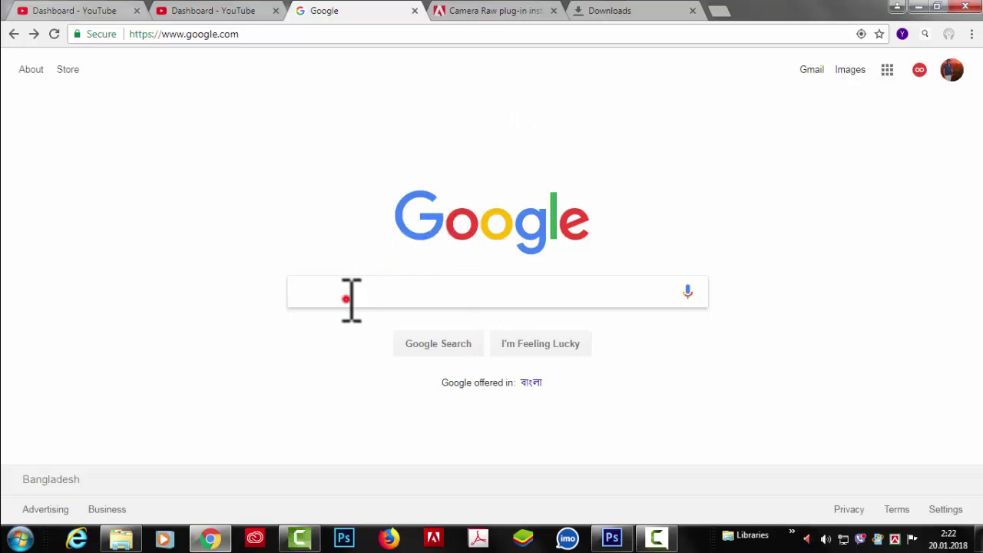
Step: Search Google for 'Photoshop Camera Raw filter CS6' and open Adobe's plug-in installer help page
text(PHOTOSHOP CAMERA RAW)
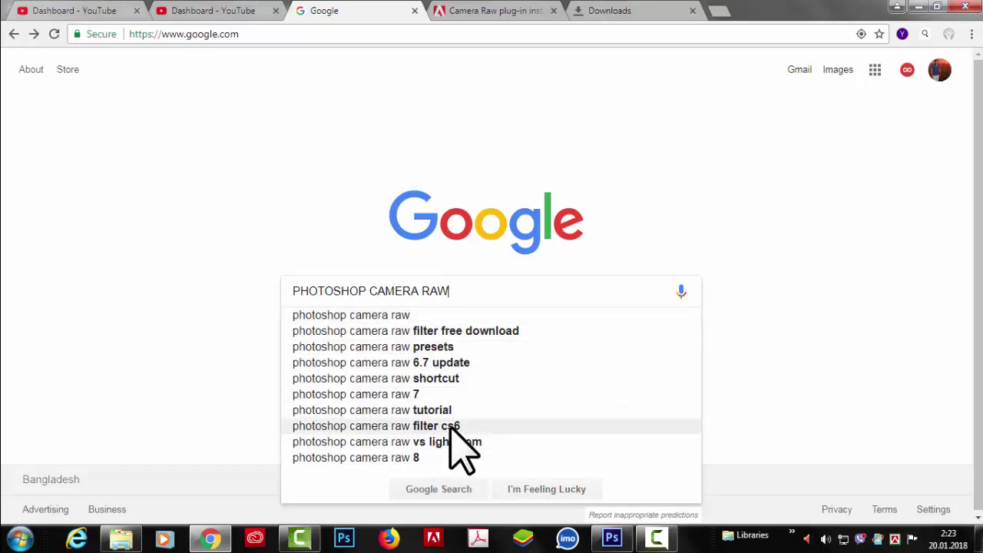
click(454, 428)
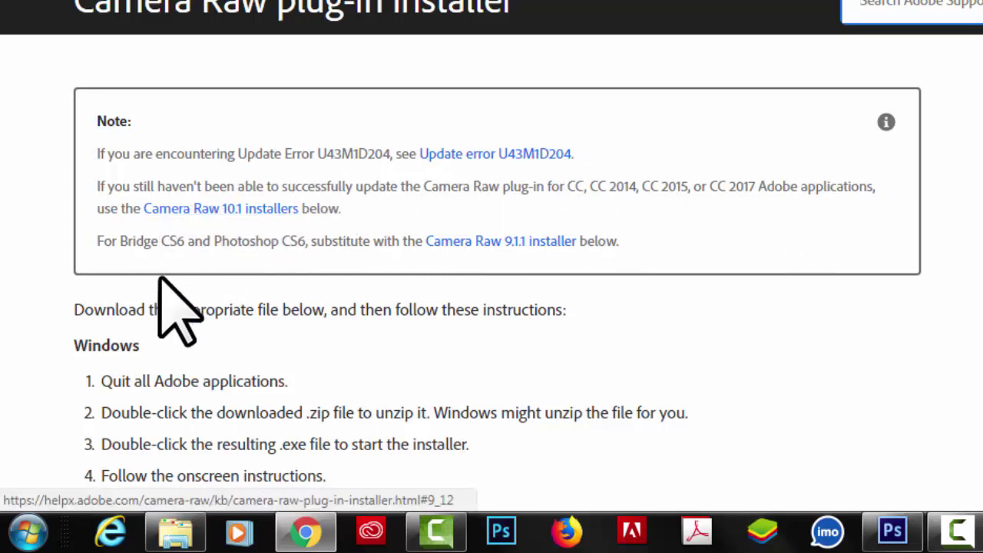
Step: Read past the Windows installation steps down to the Camera Raw 9.1.1 installer heading
scroll(164, 274, down, 2)
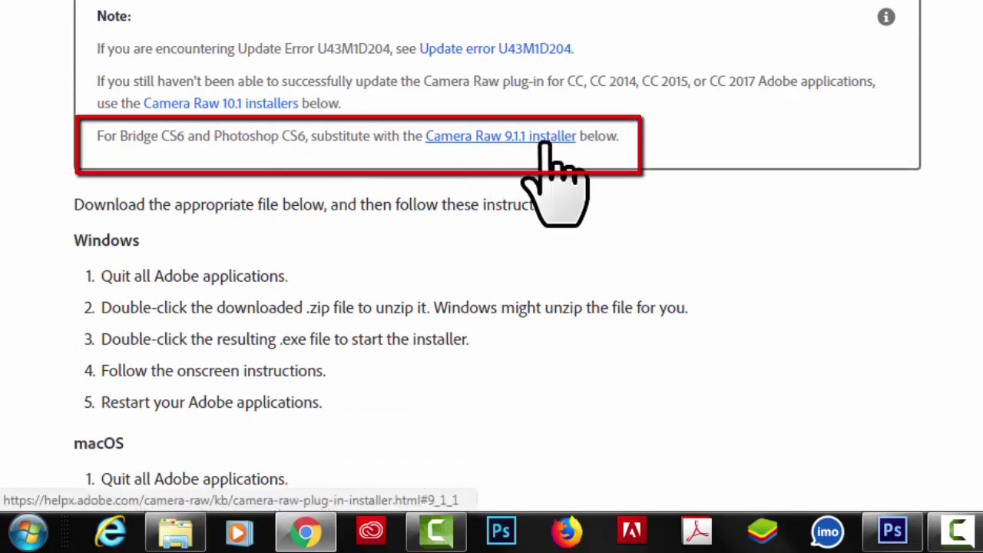
scroll(307, 238, down, 1)
scroll(294, 231, down, 1)
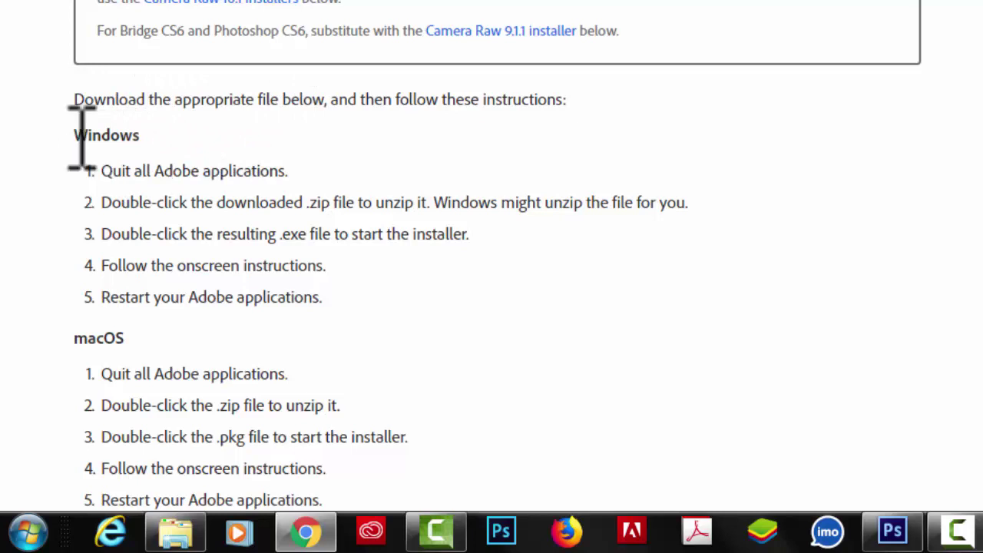
drag(74, 135, 172, 141)
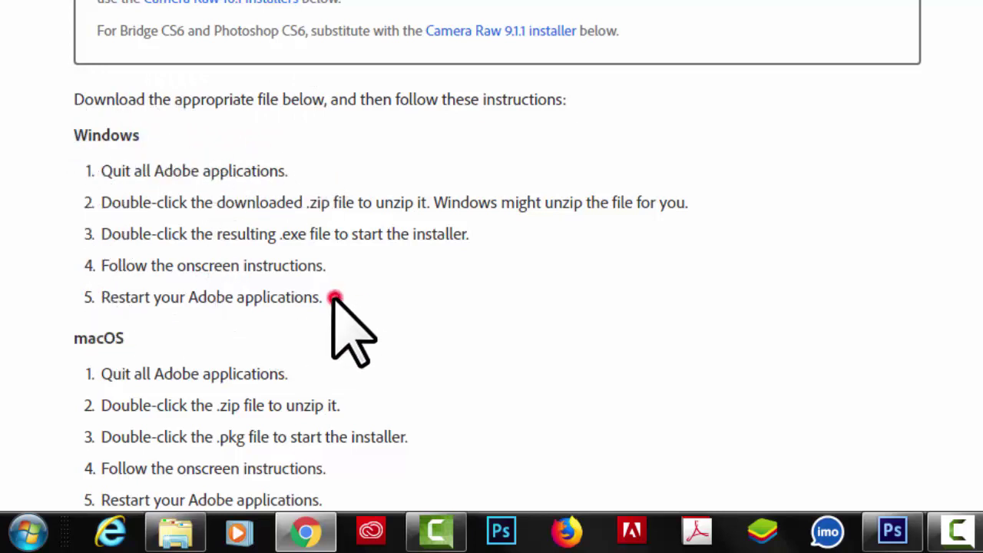
scroll(451, 275, down, 3)
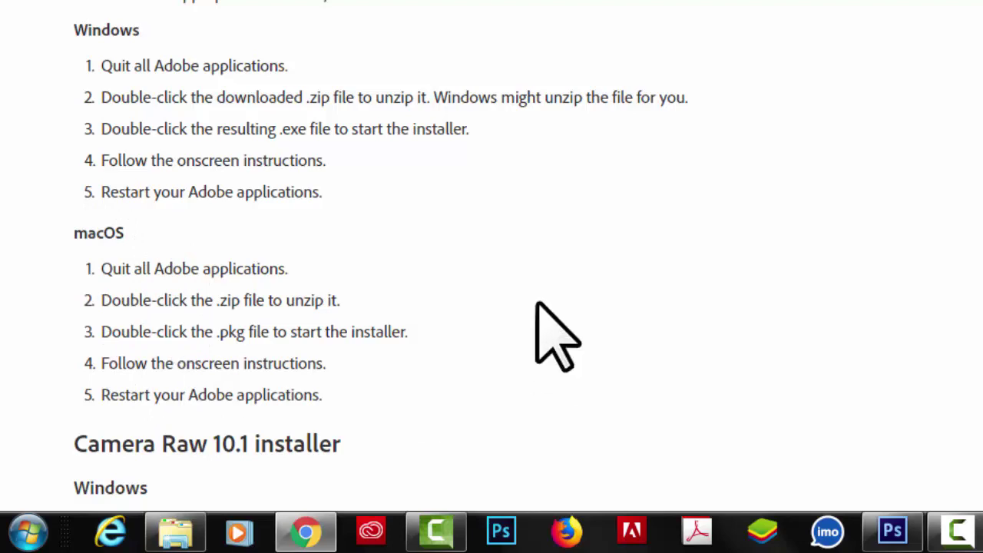
scroll(509, 268, down, 5)
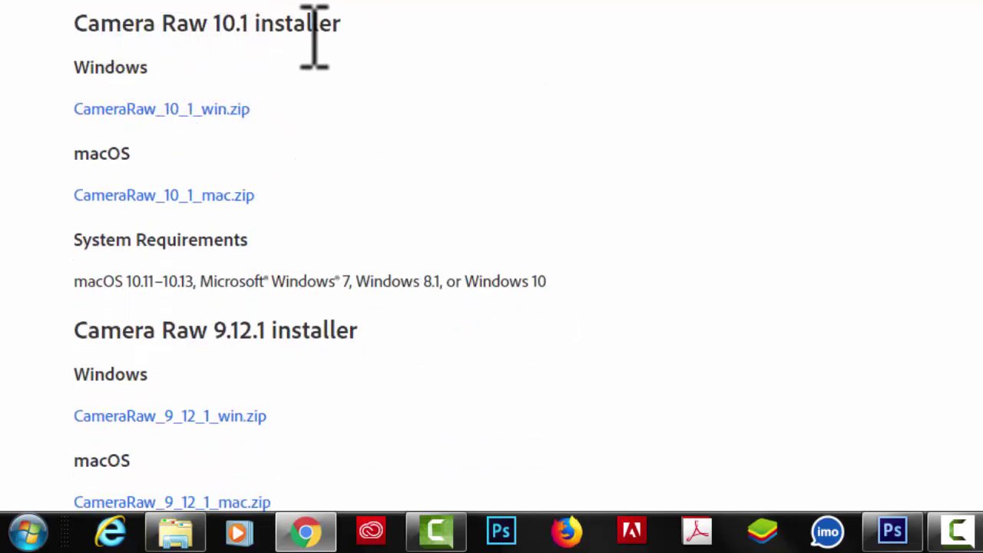
scroll(573, 107, up, 8)
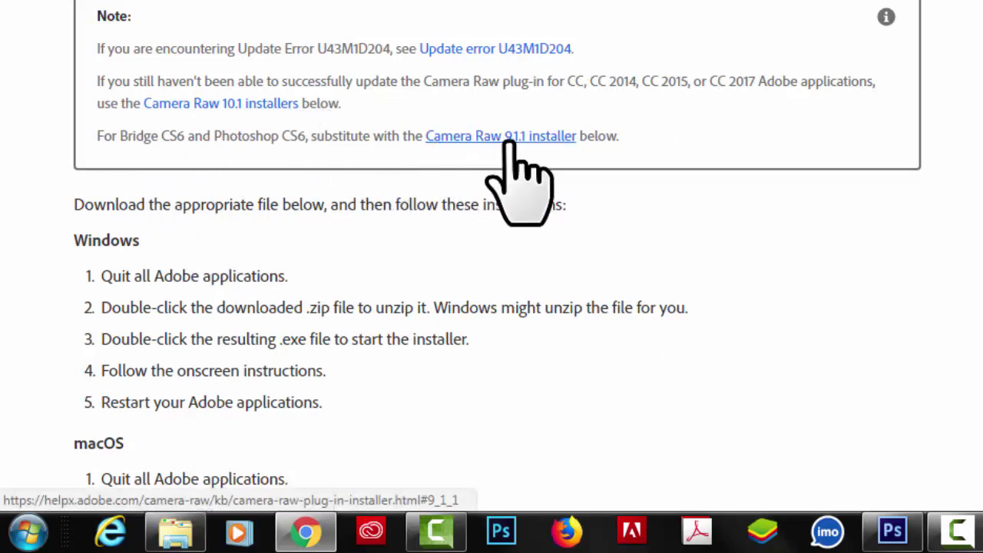
scroll(549, 169, down, 5)
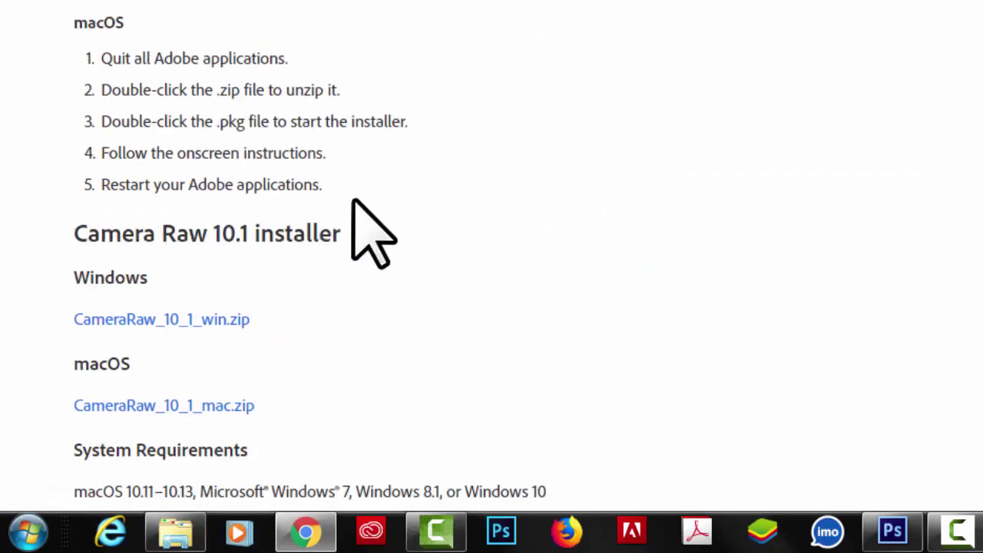
scroll(355, 201, down, 6)
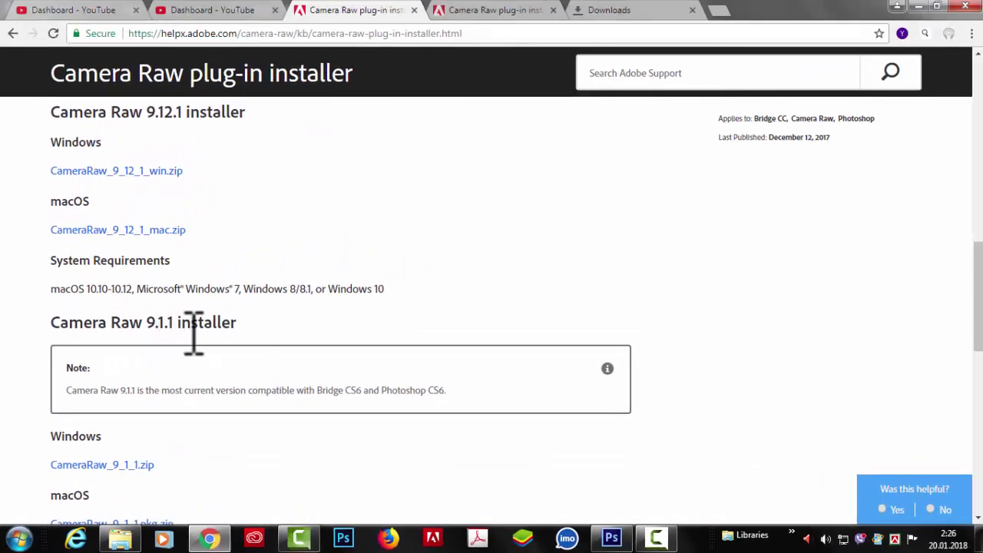
Step: Download CameraRaw_9_1_1.zip from the Windows link of the Camera Raw 9.1.1 section
scroll(309, 343, down, 2)
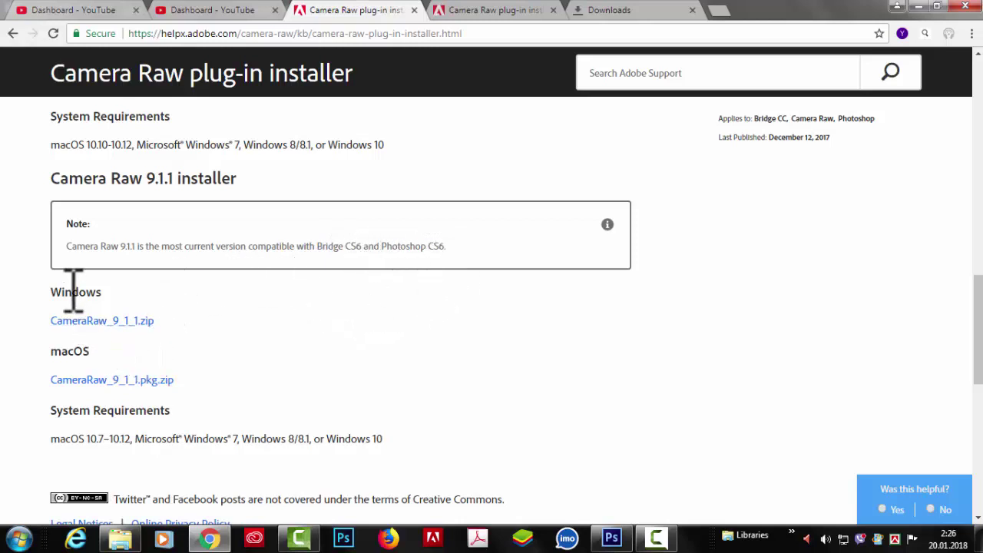
click(123, 321)
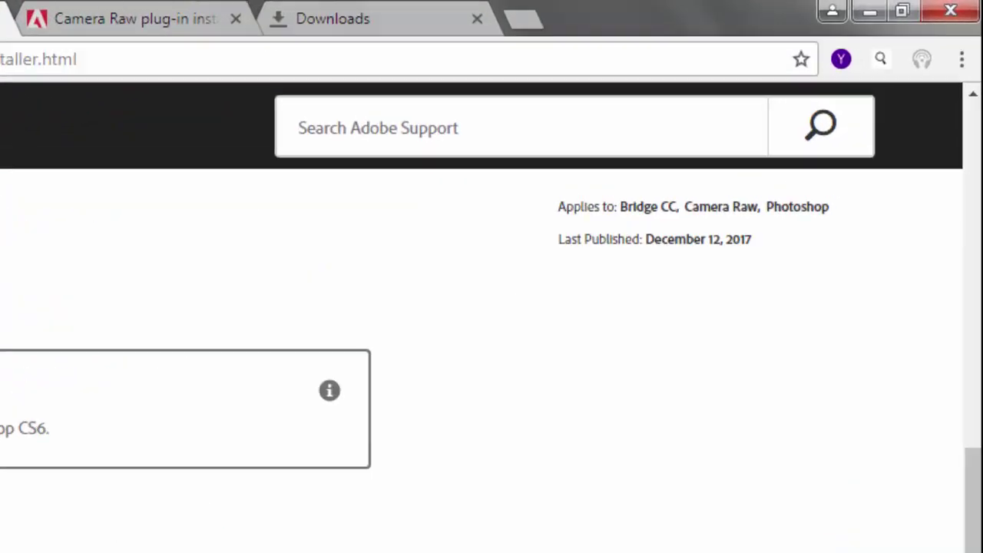
click(961, 59)
Step: Find yesterday's CameraRaw_9_1_1.zip in Chrome's Downloads list and show it in its folder
click(757, 227)
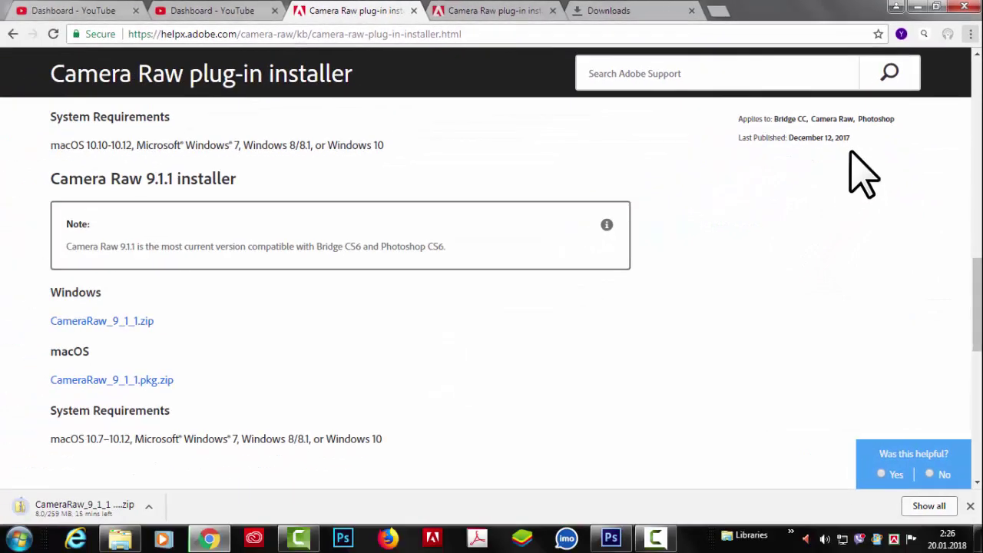
scroll(421, 388, down, 1)
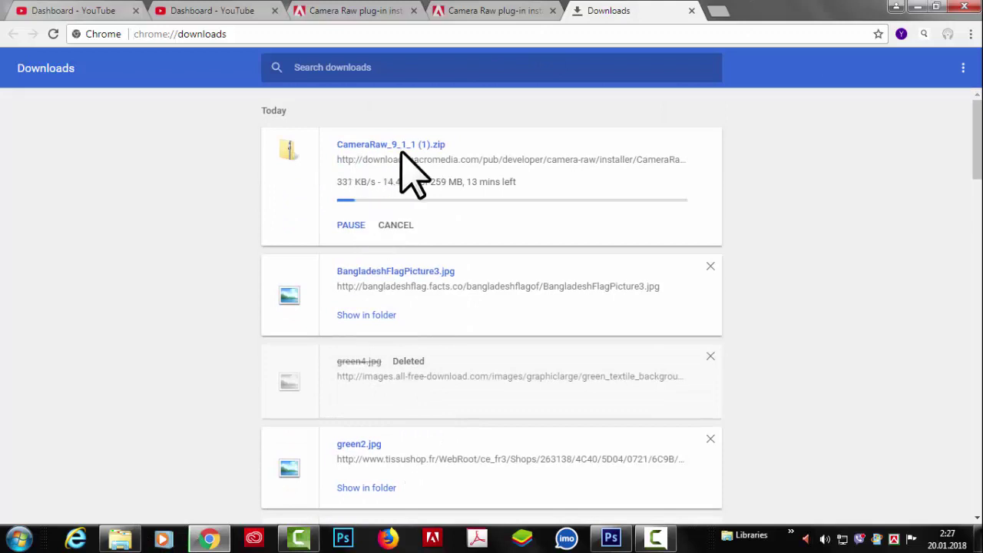
scroll(462, 260, down, 6)
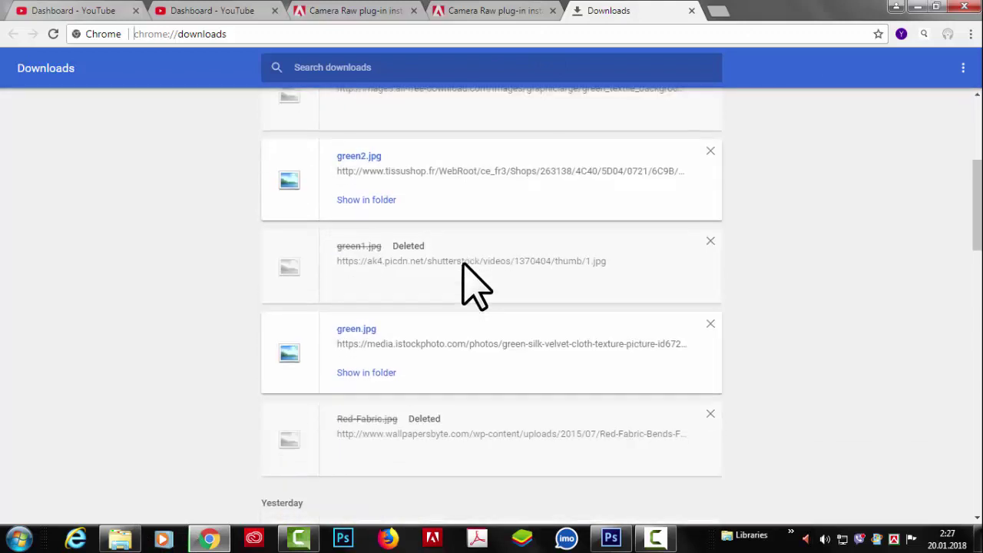
scroll(462, 264, down, 2)
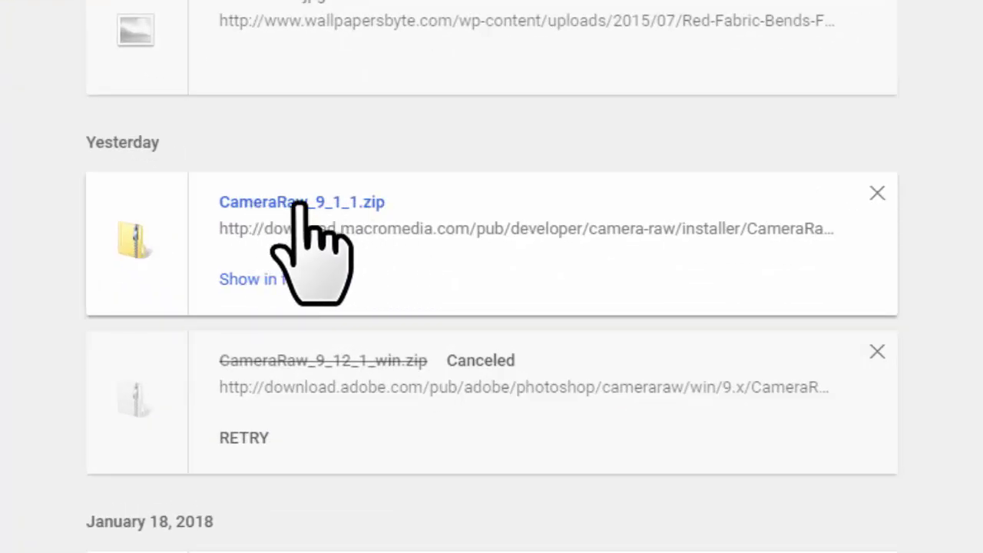
click(244, 281)
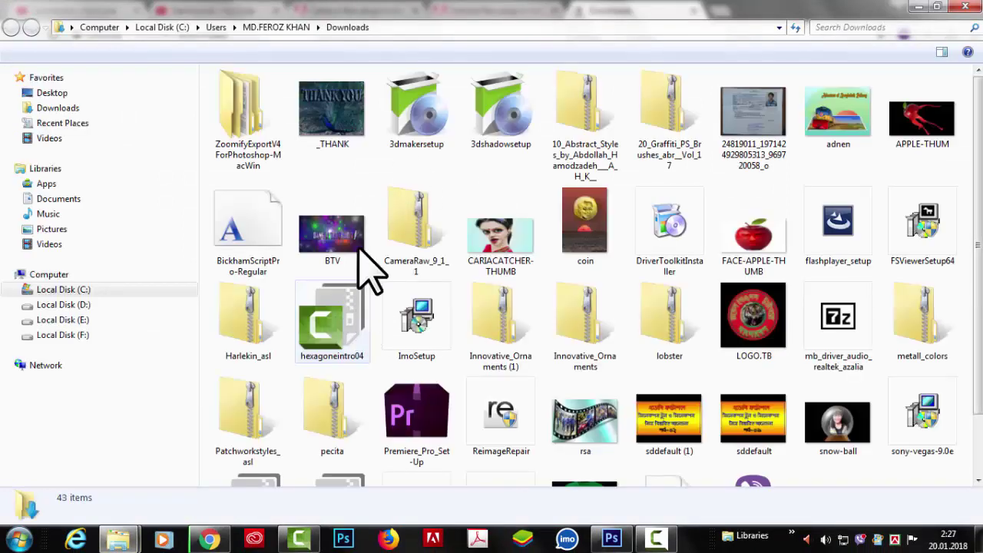
Step: Choose Extract All on the CameraRaw_9_1_1 zip archive in the Downloads folder
double_click(417, 227)
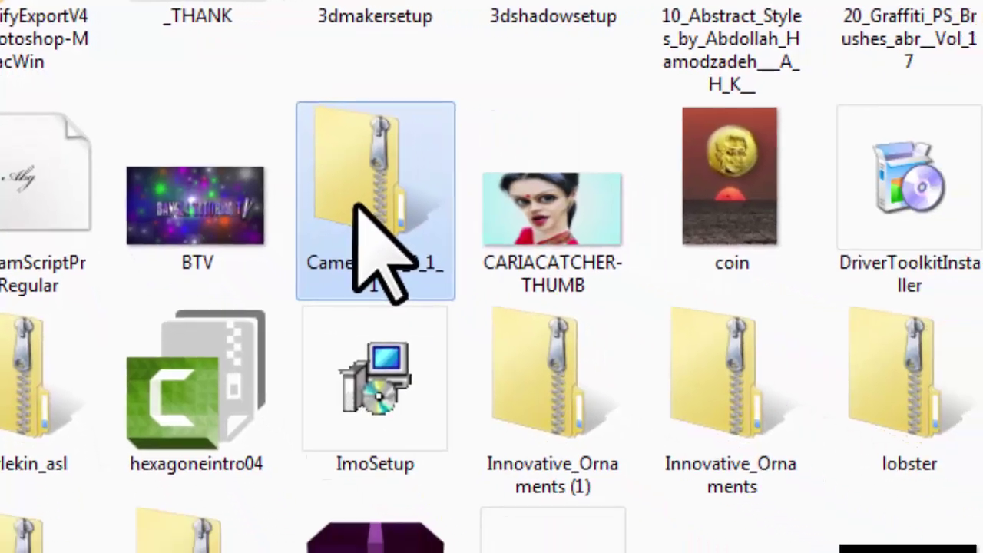
right_click(421, 242)
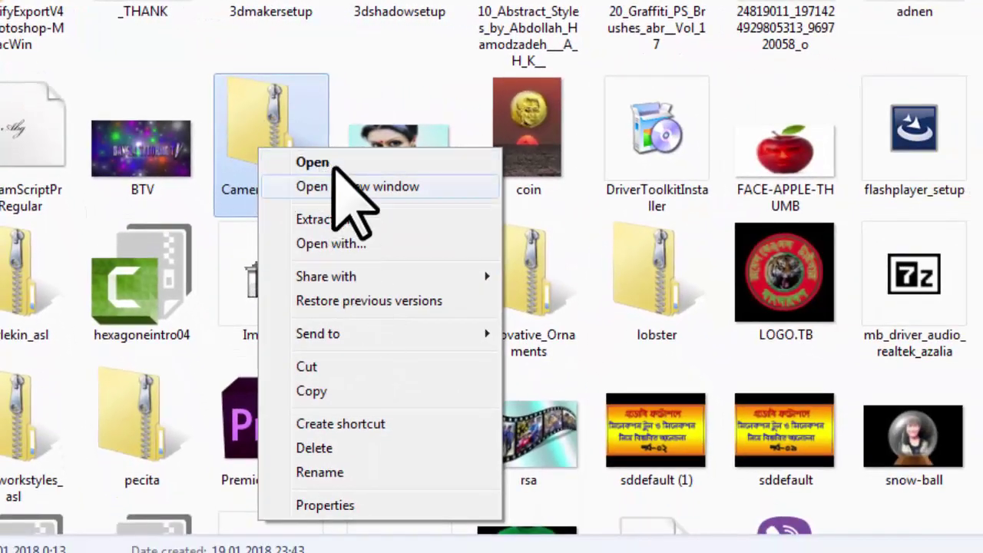
click(325, 216)
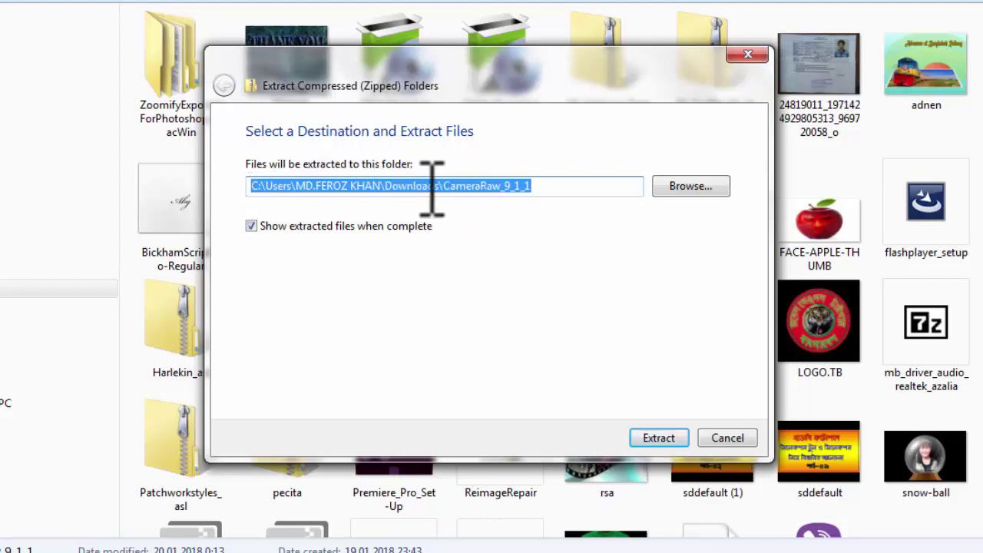
Step: Make a new Desktop folder named CAMERA RAW and confirm it as the extraction destination
click(696, 188)
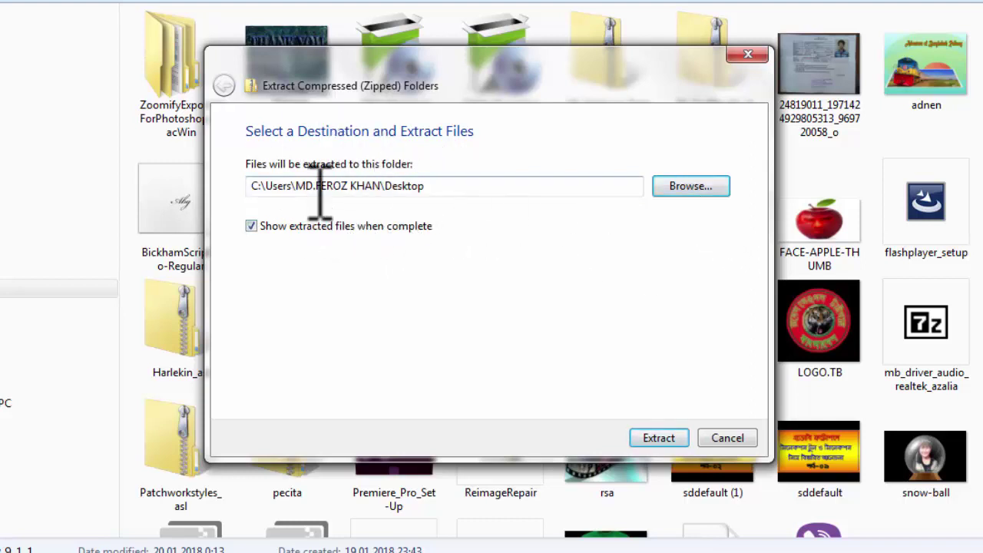
click(690, 189)
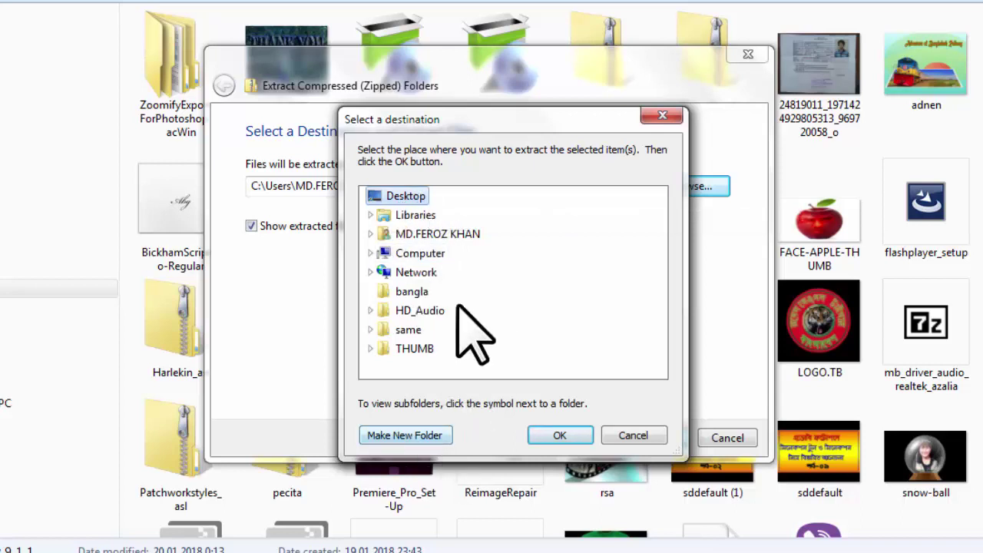
click(407, 436)
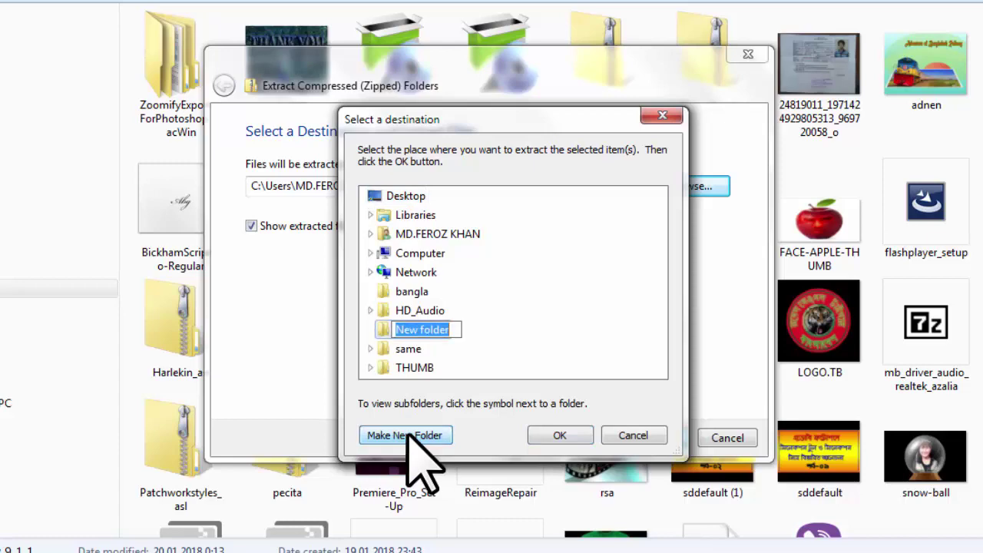
text(CAMERA RAW)
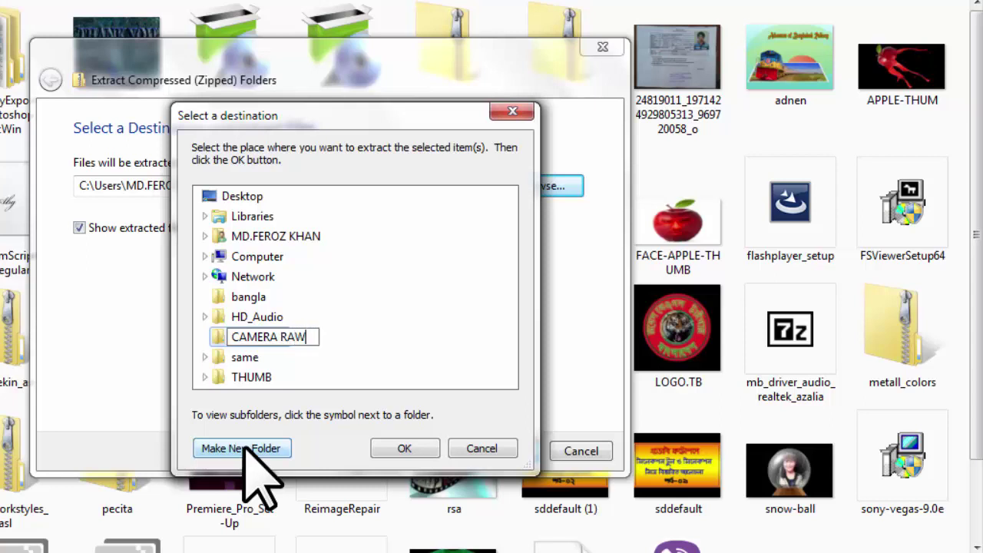
key(Return)
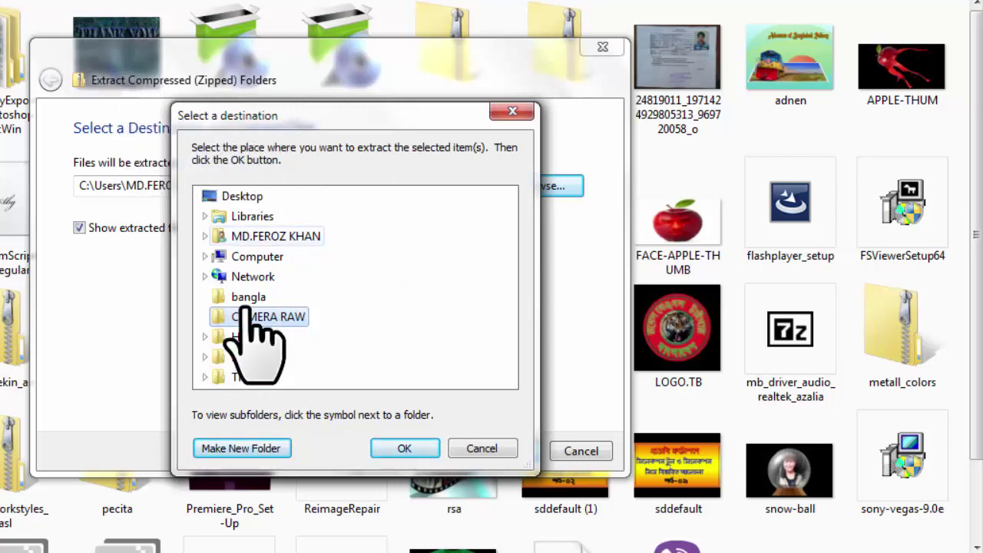
click(401, 452)
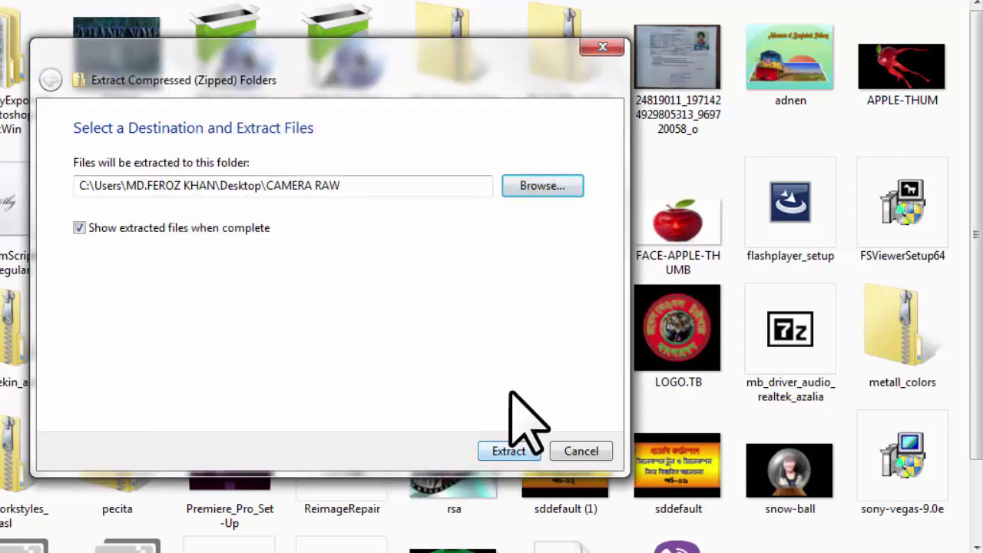
Step: Extract the archive into CAMERA RAW and run the extracted CameraRaw_9_1_1 installer
click(507, 452)
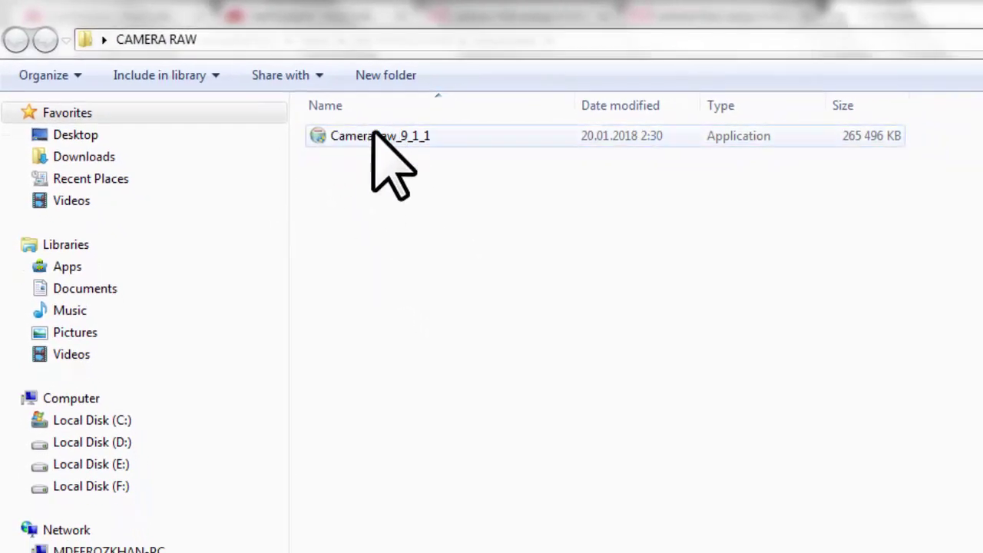
click(373, 139)
double_click(373, 138)
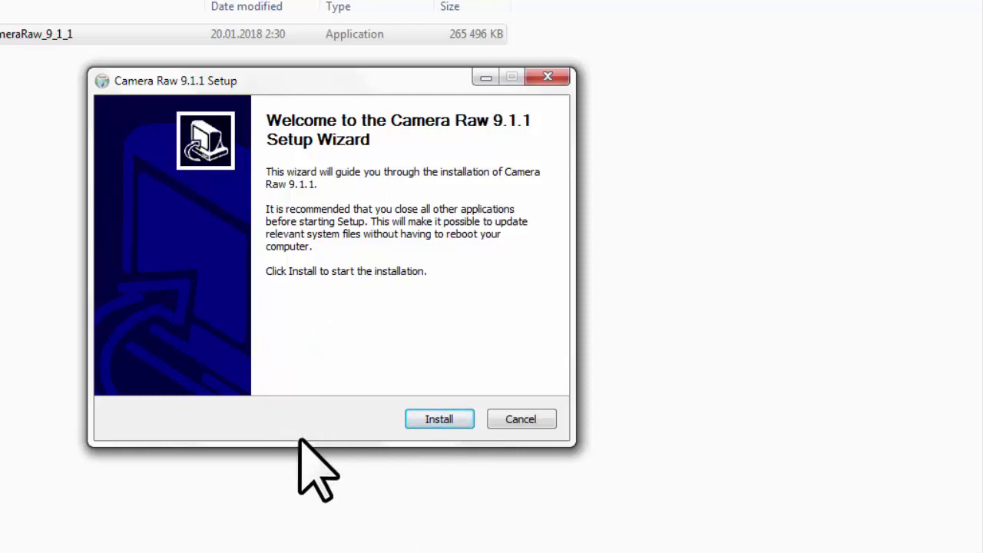
Step: Try installing Camera Raw 9.1.1, cancel the aborted setup, close CAMERA RAW, return to Photoshop
click(425, 418)
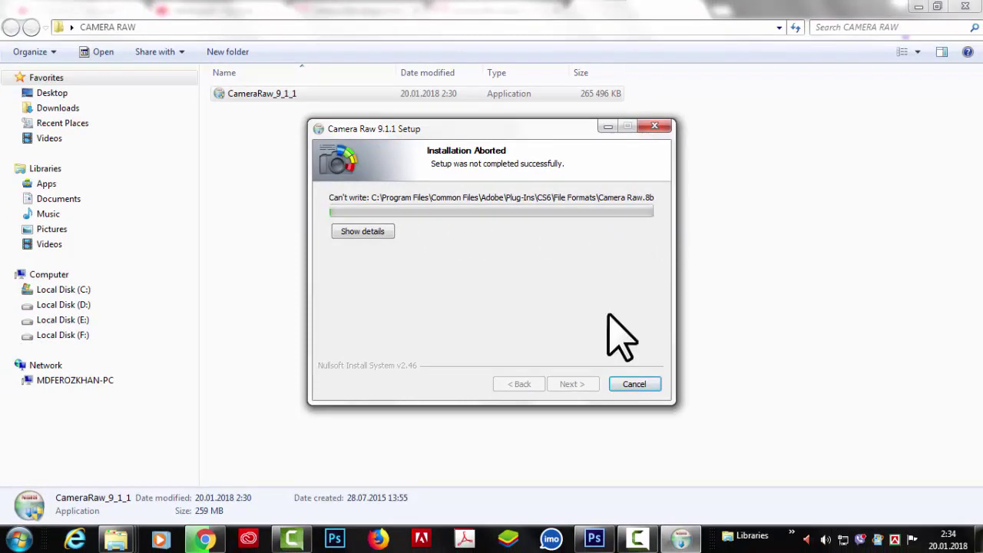
click(634, 384)
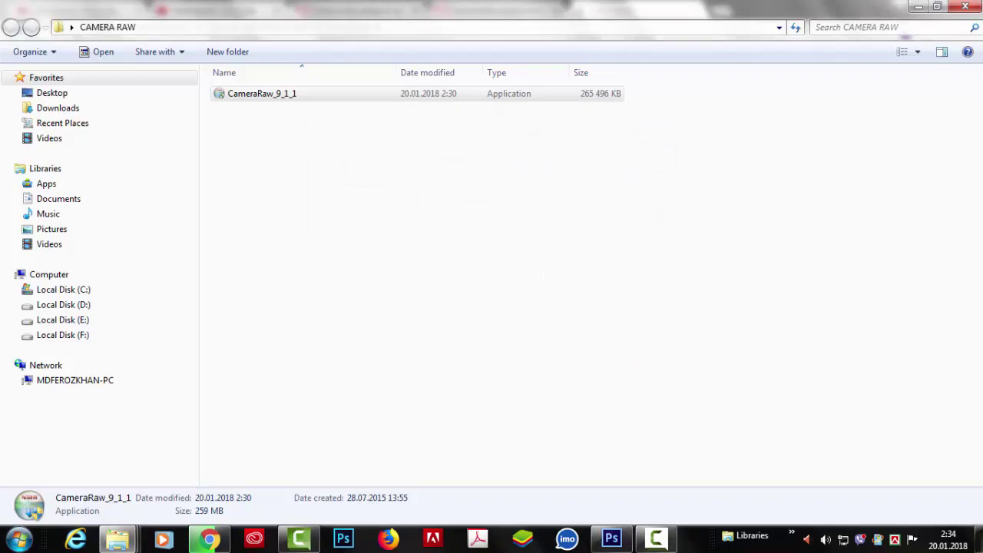
click(965, 7)
click(612, 537)
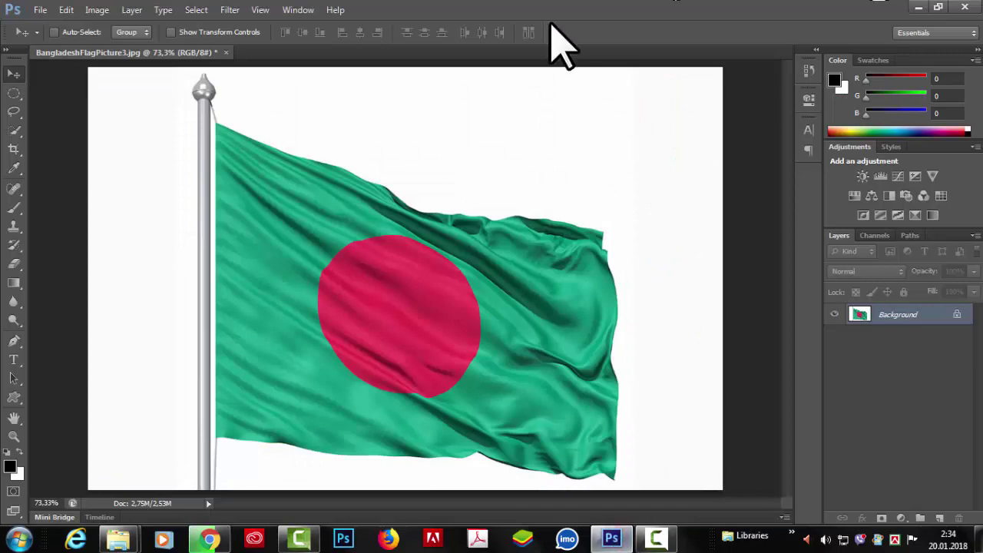
key(alt+Tab)
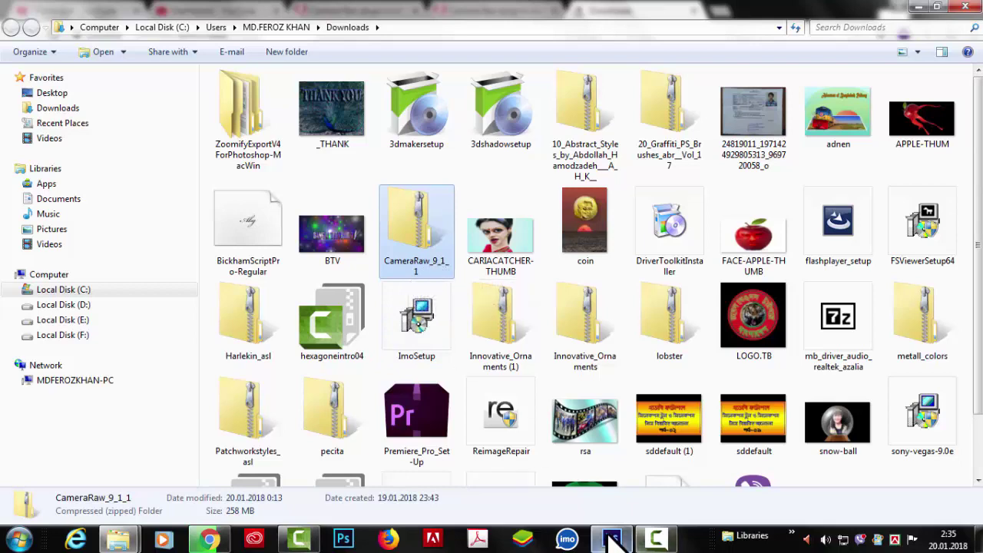
mouse_move(619, 541)
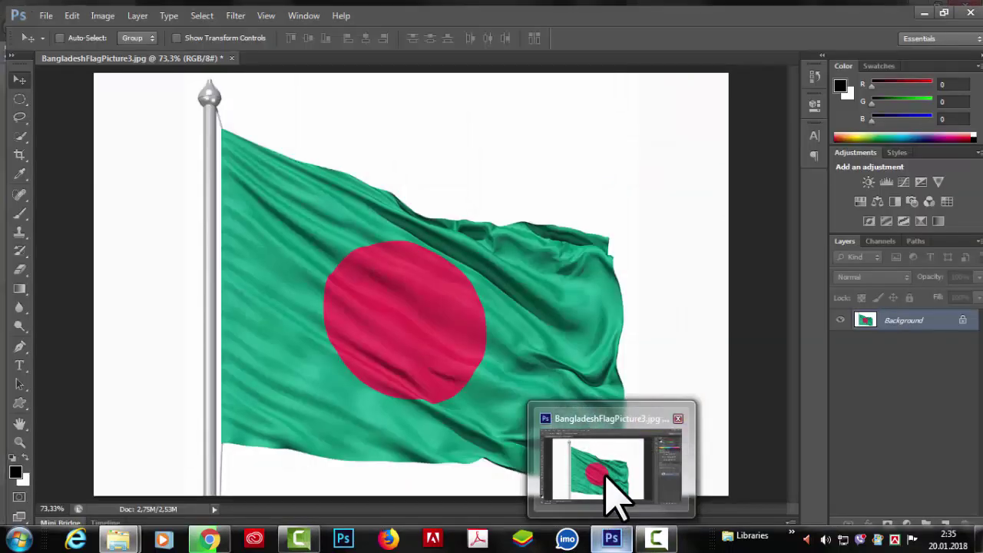
click(611, 492)
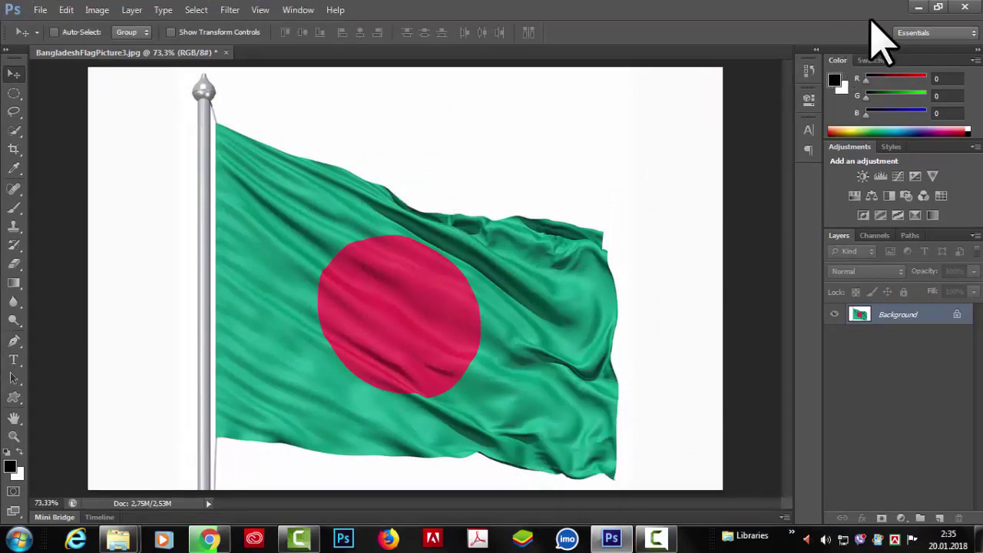
click(920, 8)
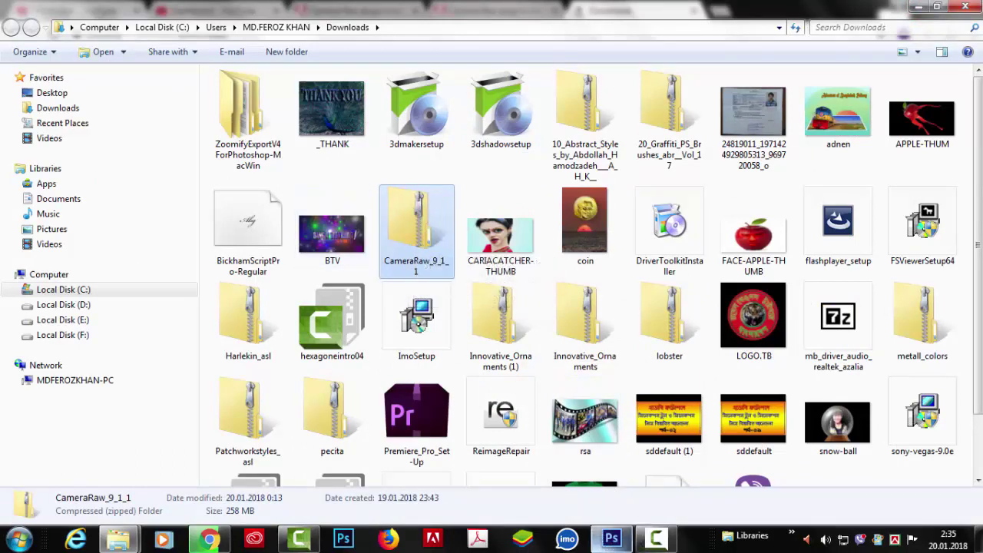
click(612, 539)
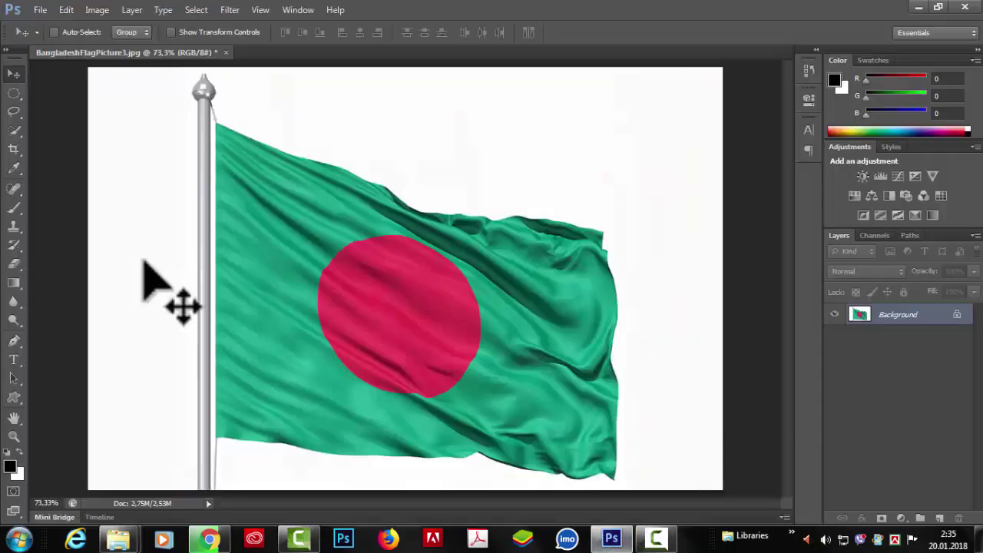
click(66, 10)
mouse_move(139, 515)
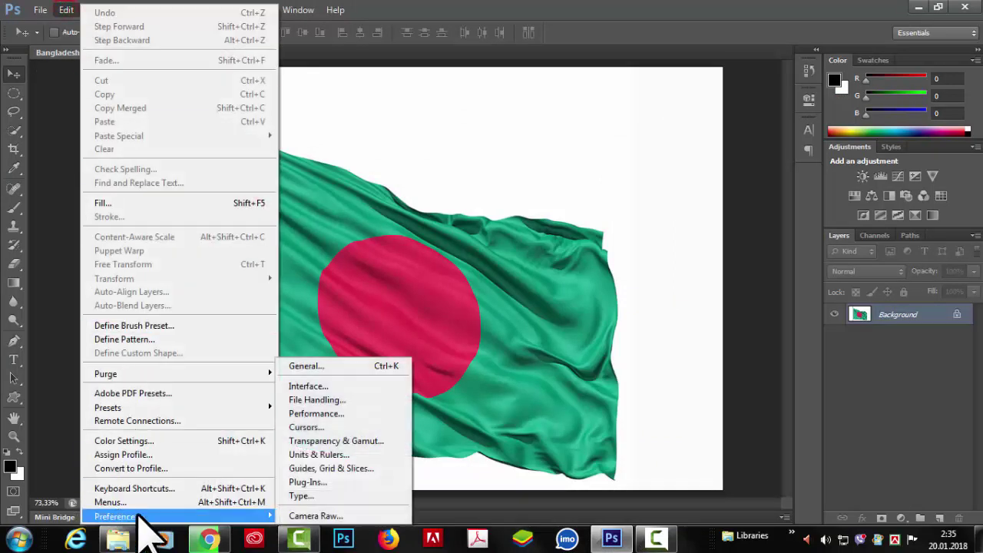
click(317, 515)
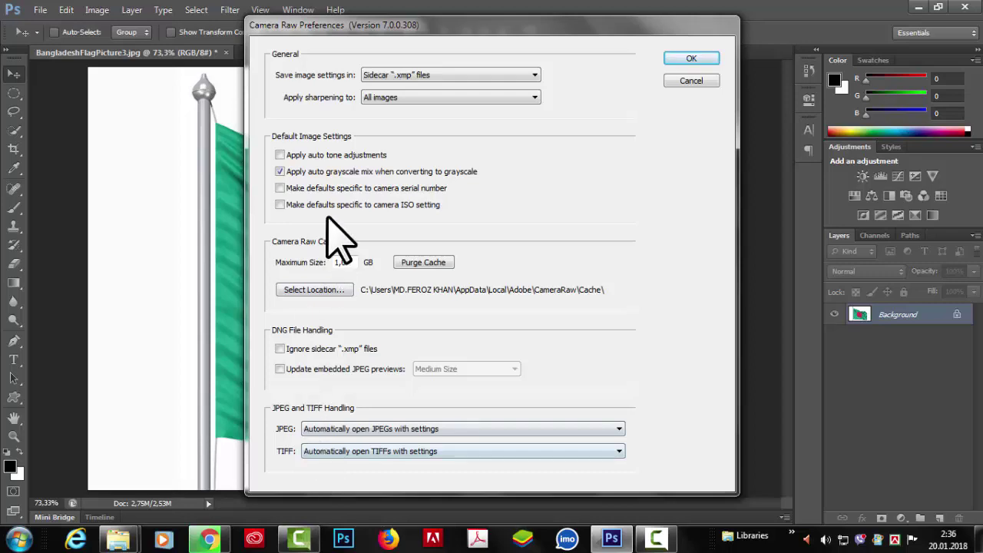
click(691, 80)
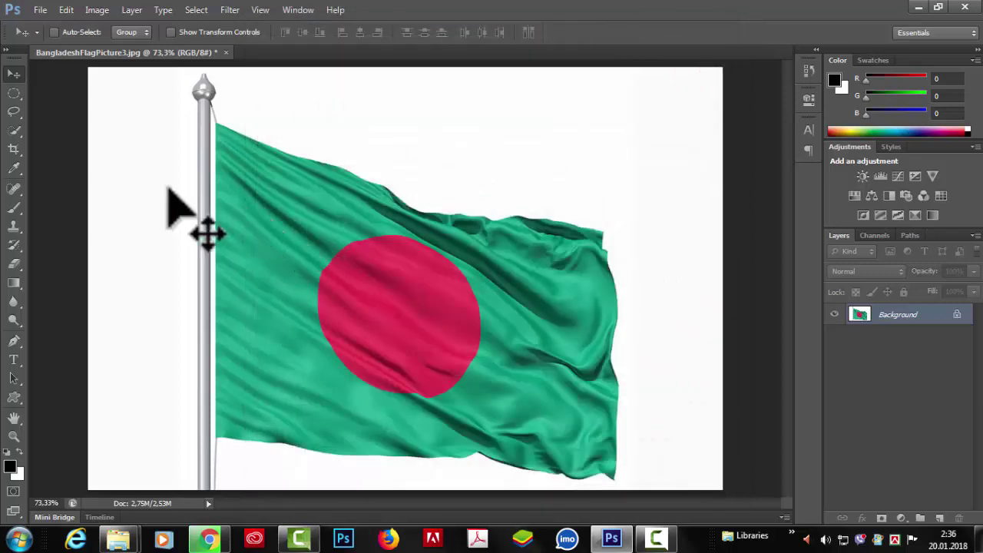
Step: Use File > Open As to open selfi.jpg from the Desktop in Camera Raw format
click(39, 10)
click(60, 80)
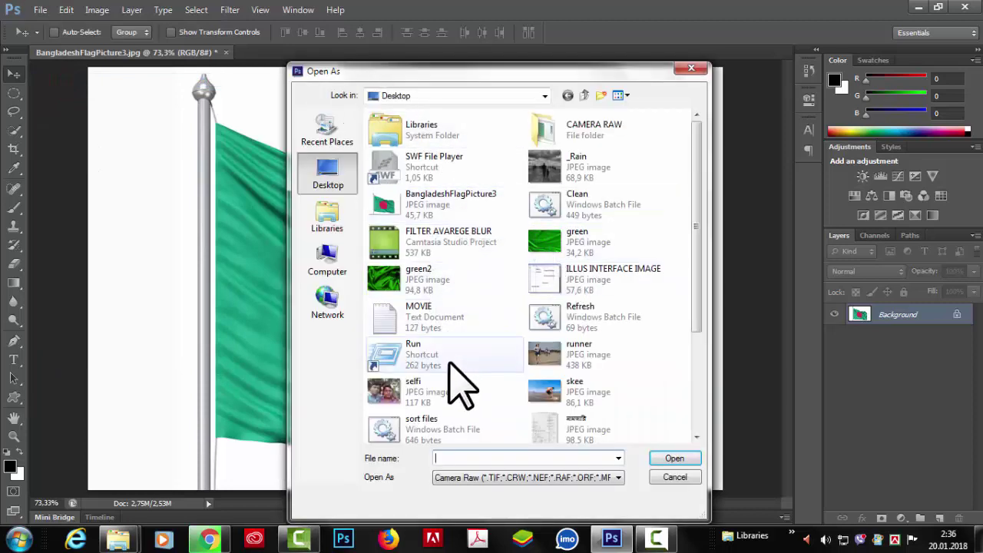
click(387, 388)
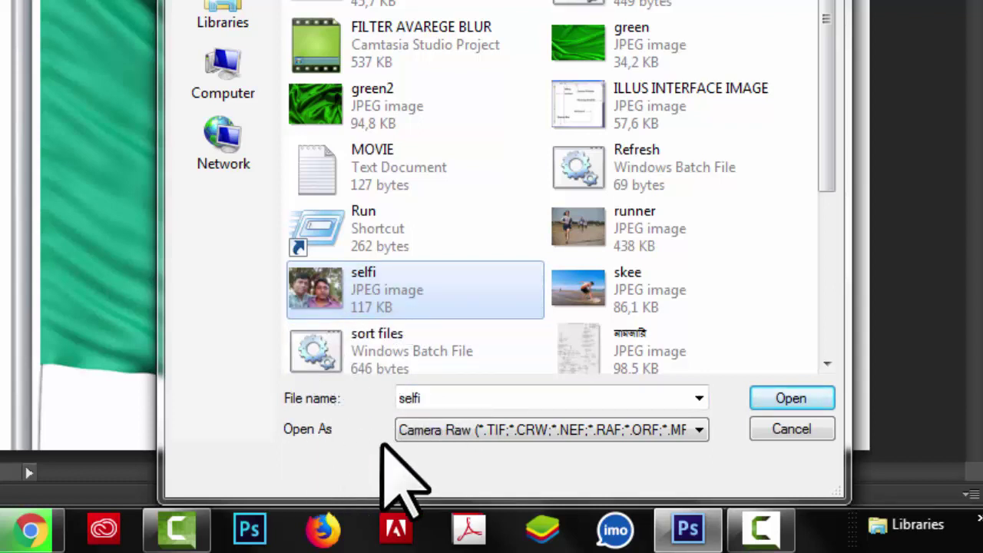
click(695, 430)
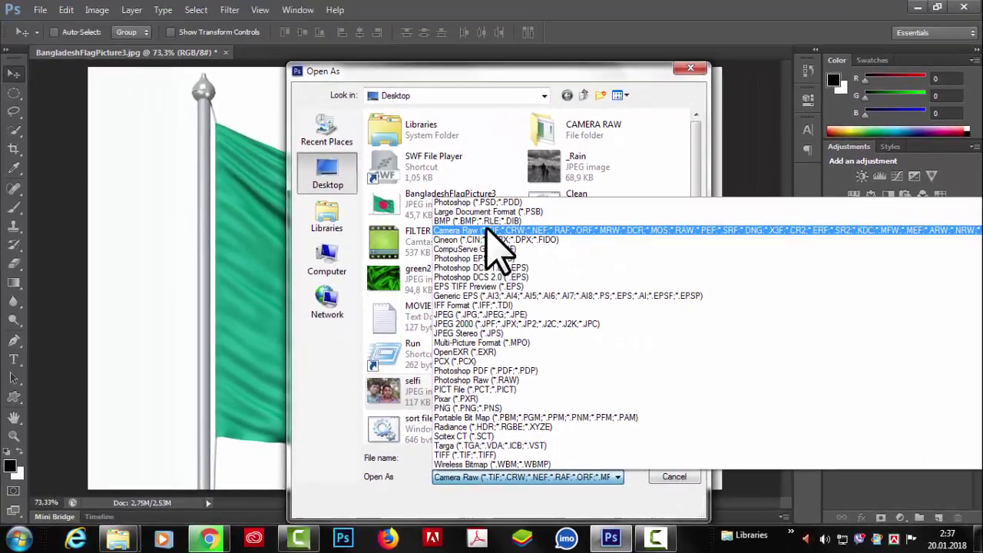
click(375, 148)
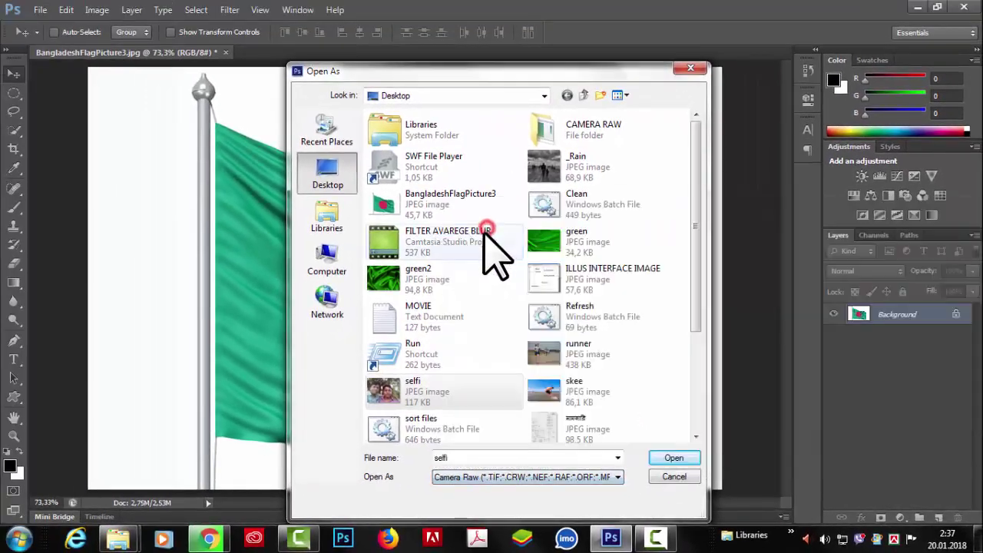
click(670, 458)
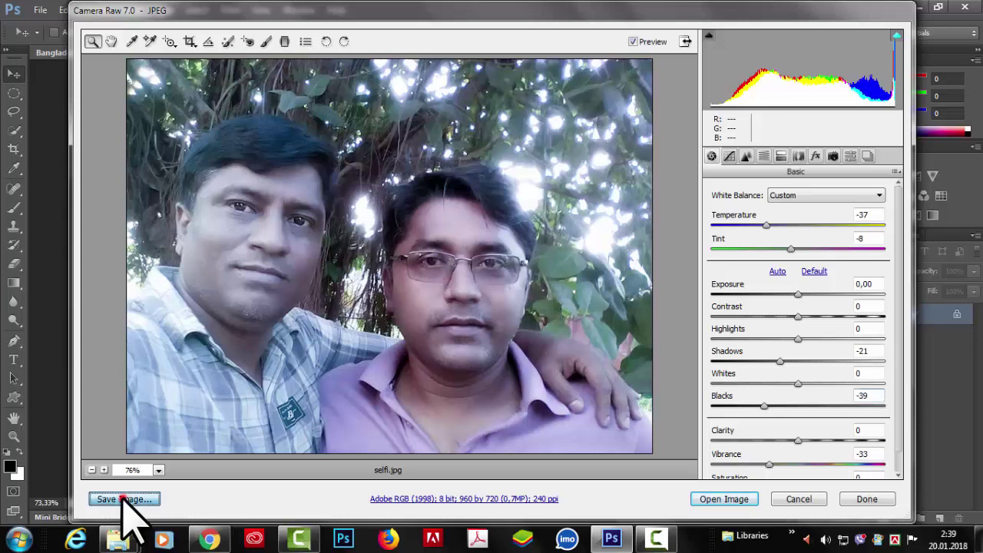
Step: Open Camera Raw's Save Options dialog for the selfi photo with Save Image
click(124, 499)
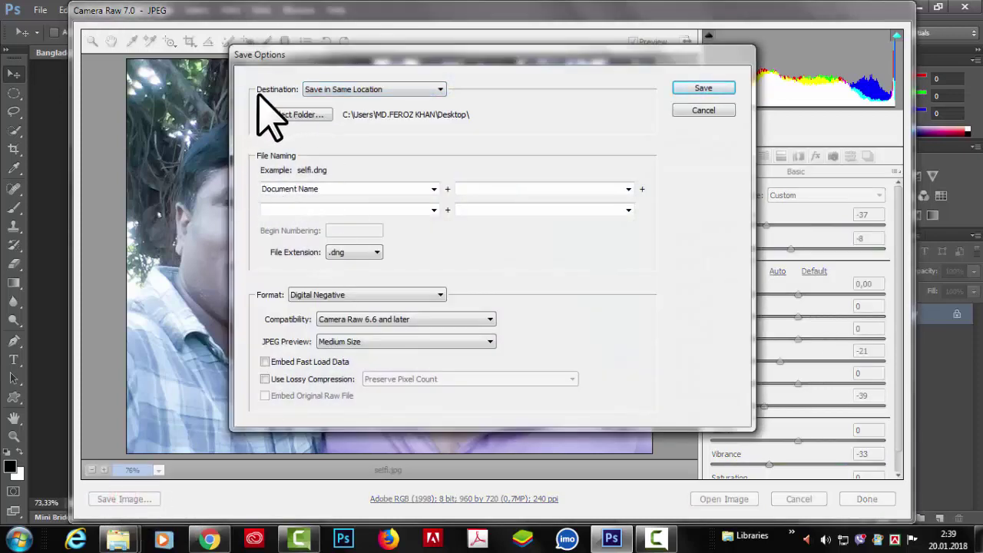
Step: Set the save destination to the Desktop folder
click(439, 84)
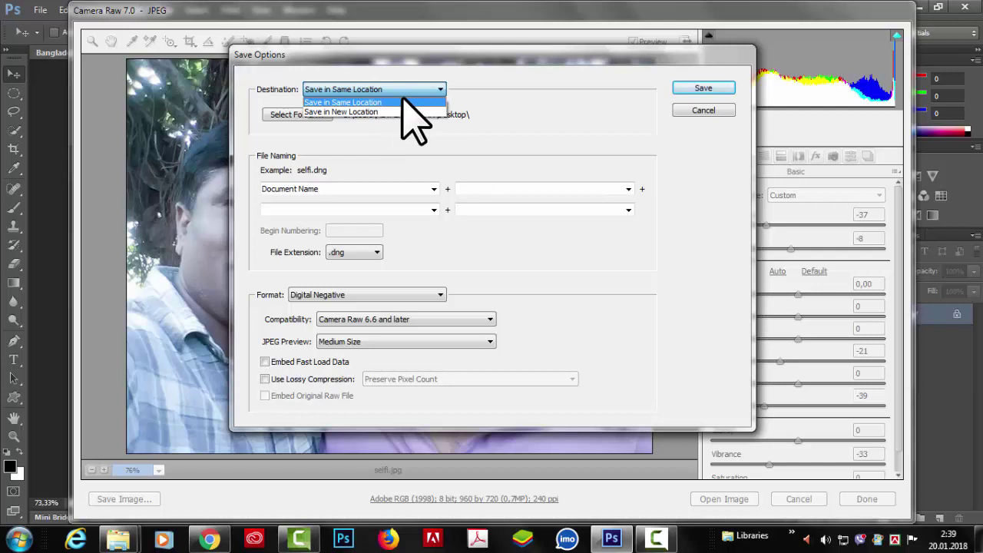
click(361, 103)
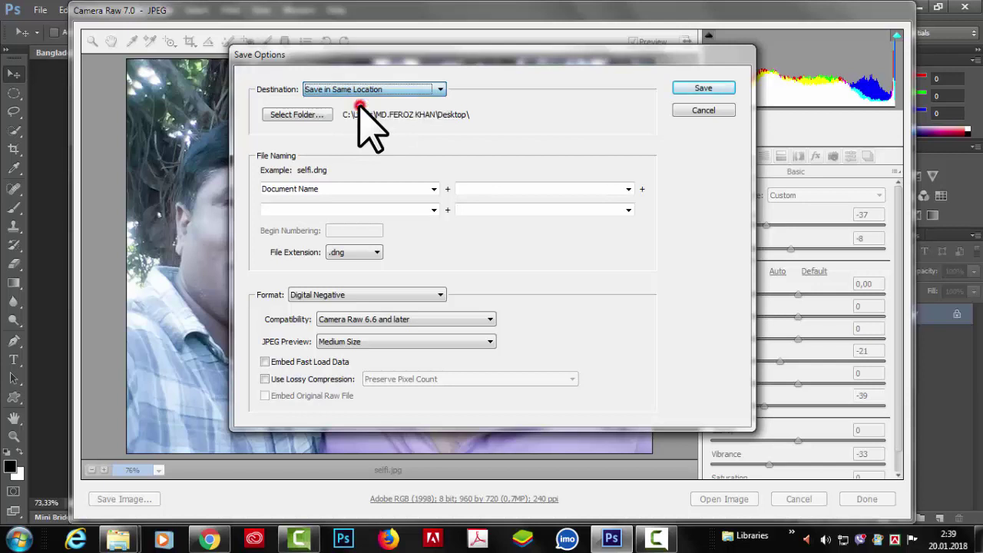
click(293, 116)
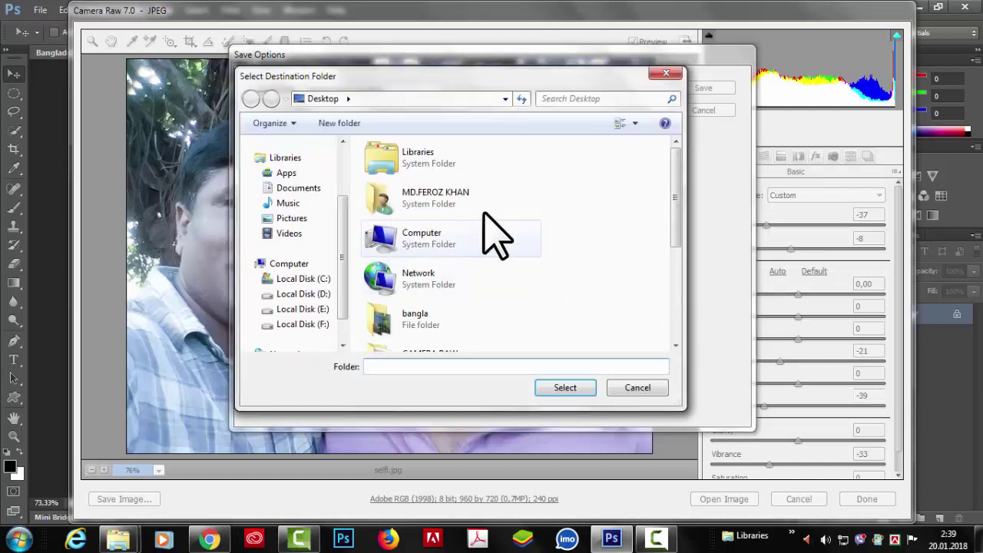
drag(345, 234, 346, 166)
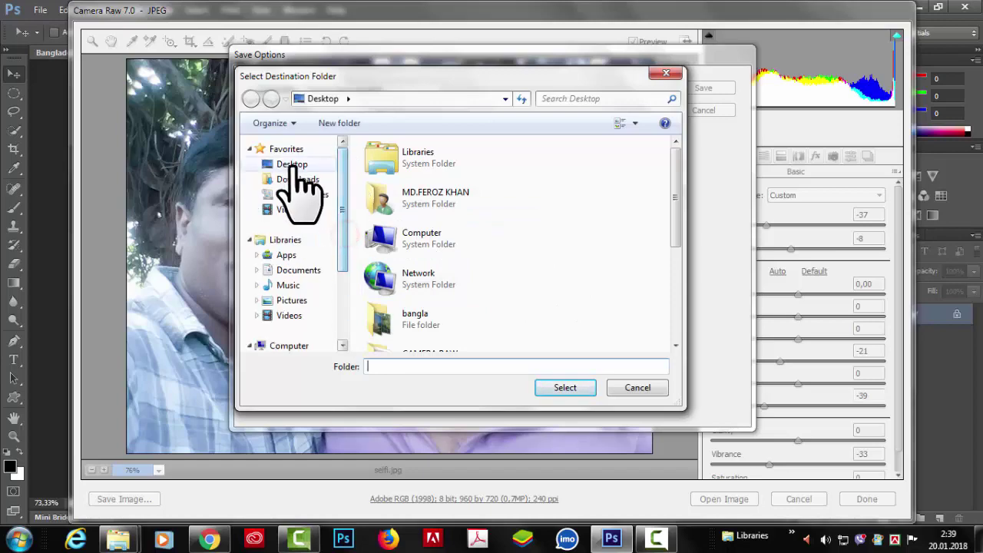
click(292, 163)
click(564, 389)
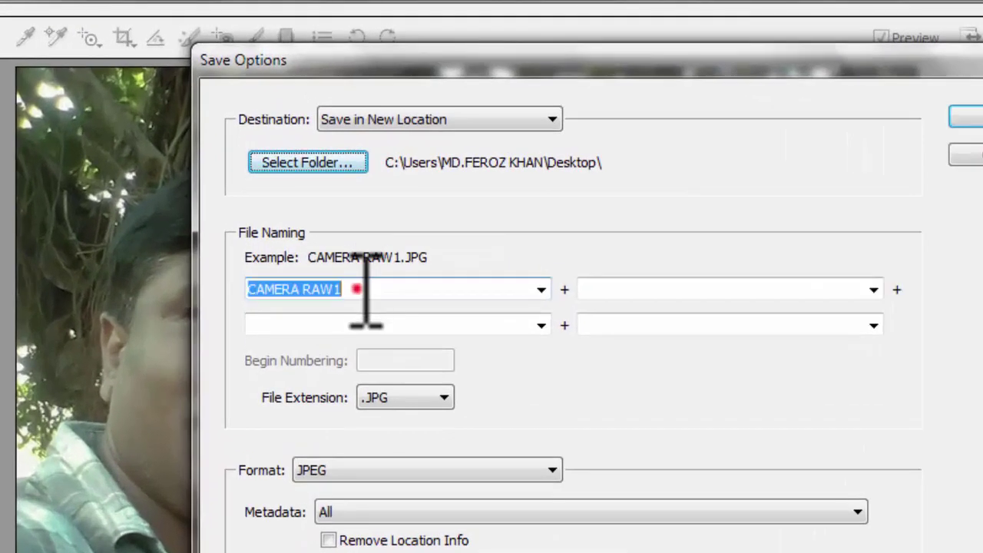
Step: Name the file NEW CAMERA RAW, keep the .JPG extension, and save it
click(361, 289)
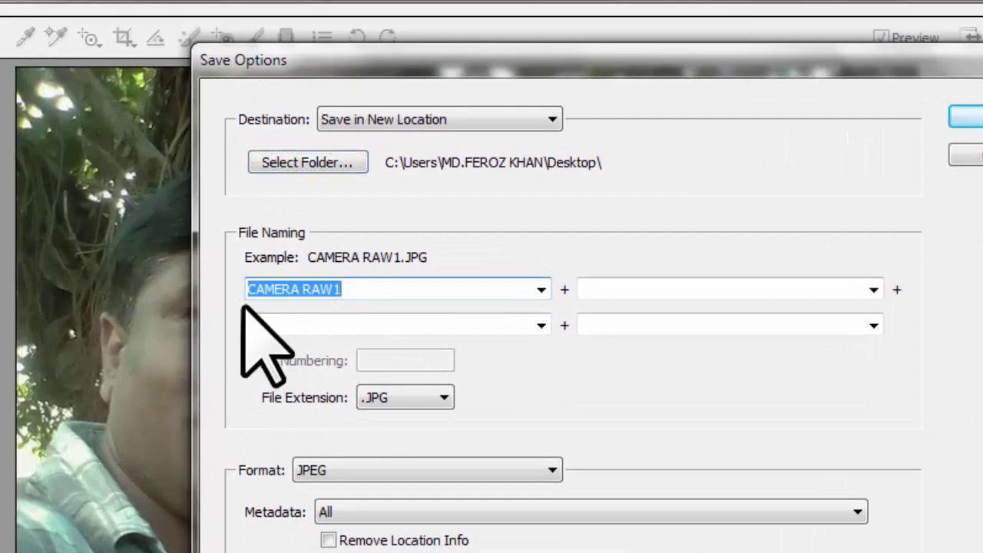
text(NEW)
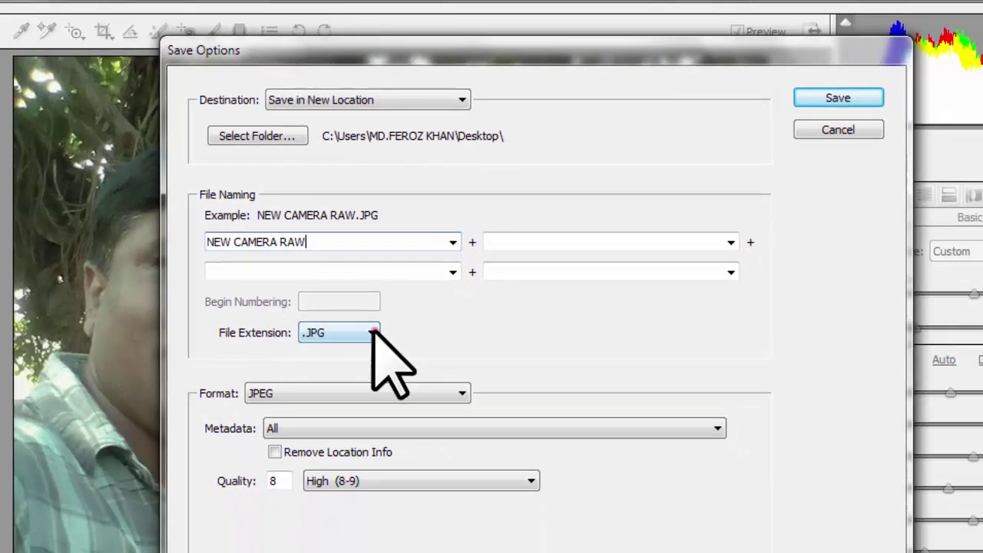
click(444, 397)
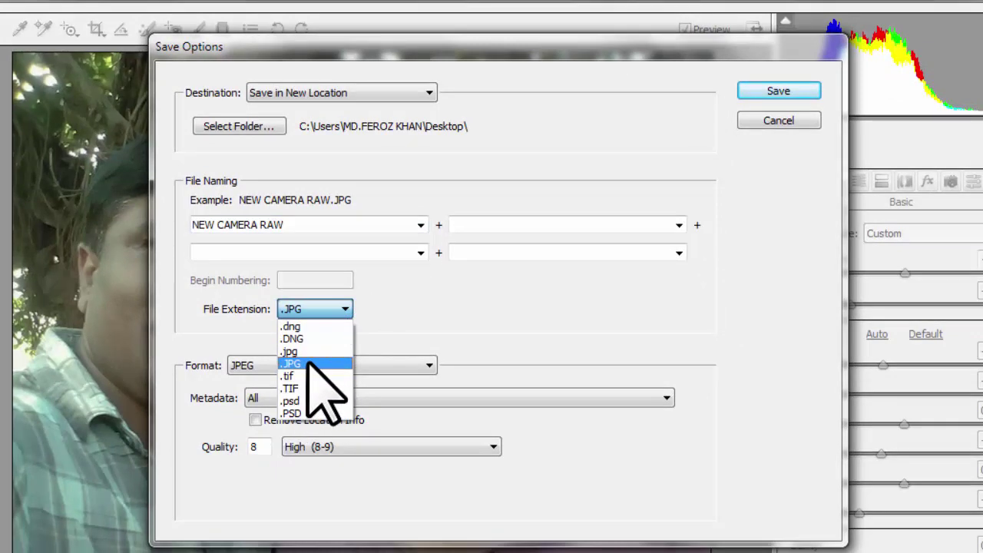
click(309, 363)
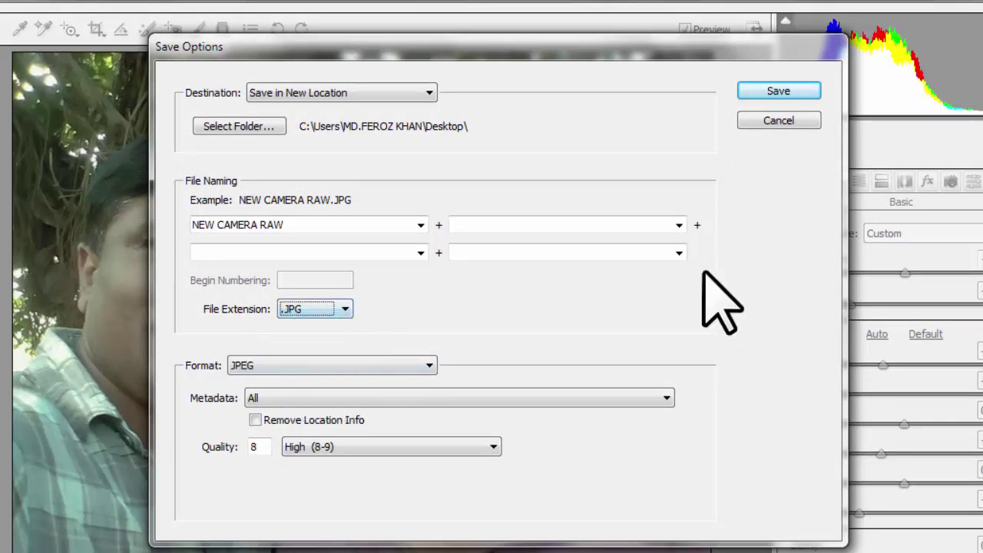
click(782, 91)
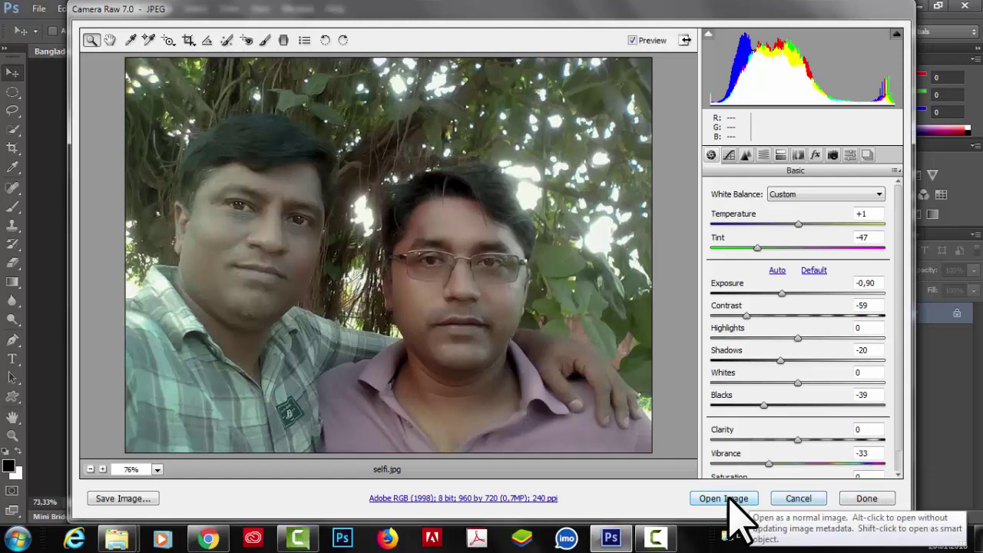
Step: Use Open Image to leave Camera Raw and return to the Photoshop workspace
click(724, 501)
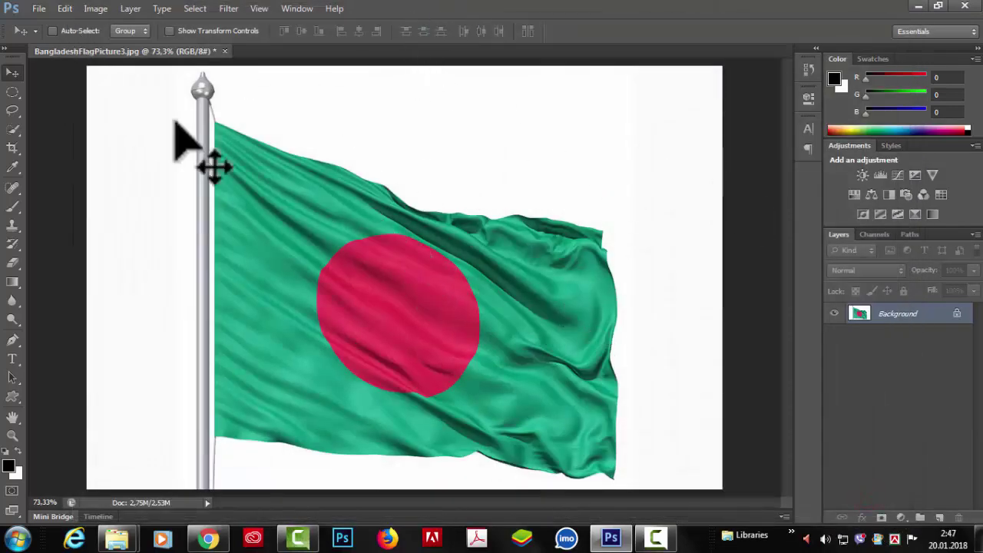
click(38, 9)
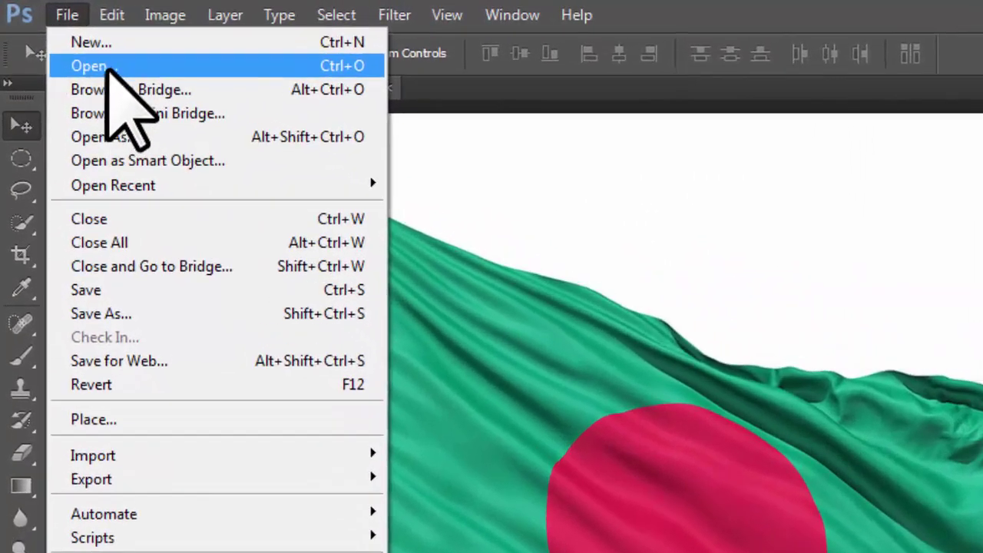
Step: Open NEW CAMERA RAW.JPG twice via File > Open, closing it each time
click(115, 67)
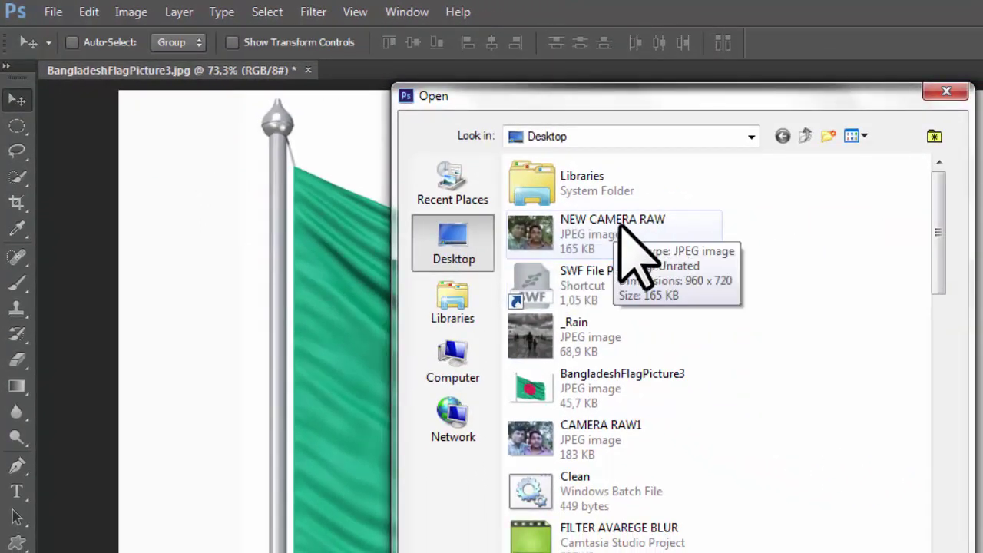
click(584, 233)
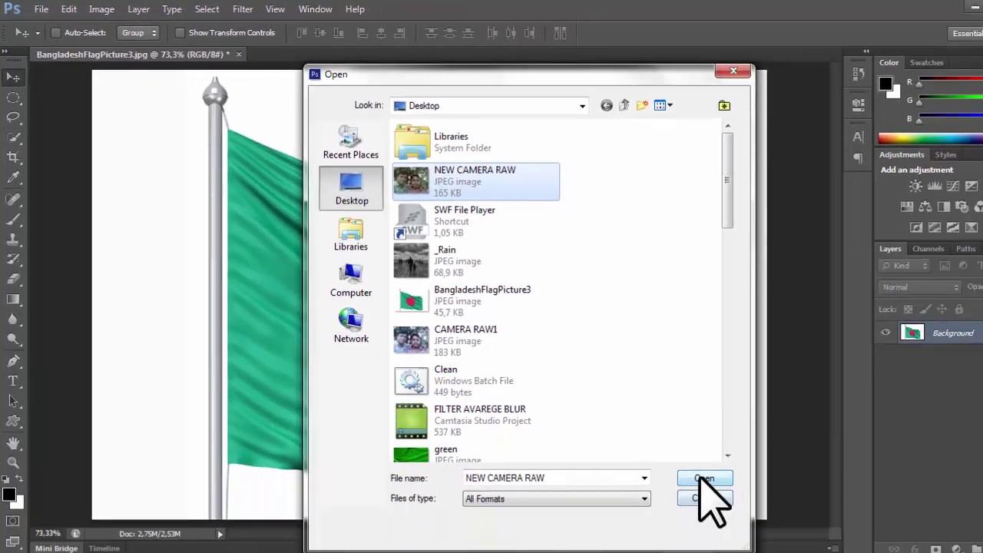
click(703, 477)
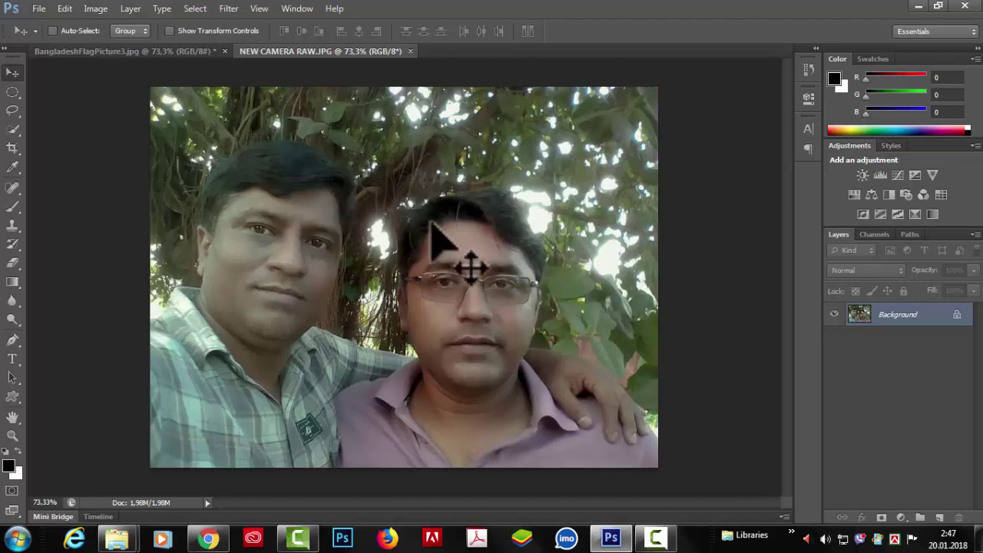
key(ctrl+w)
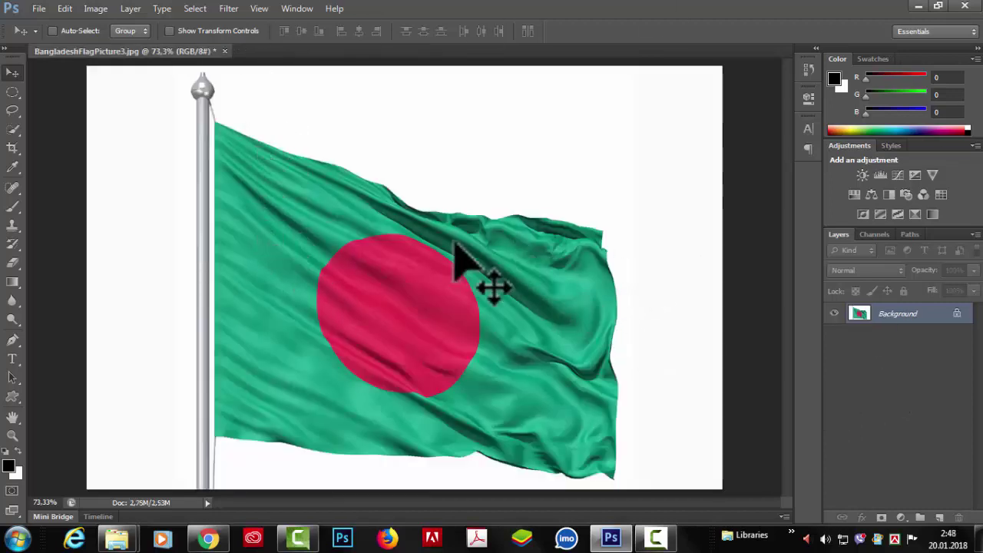
click(34, 10)
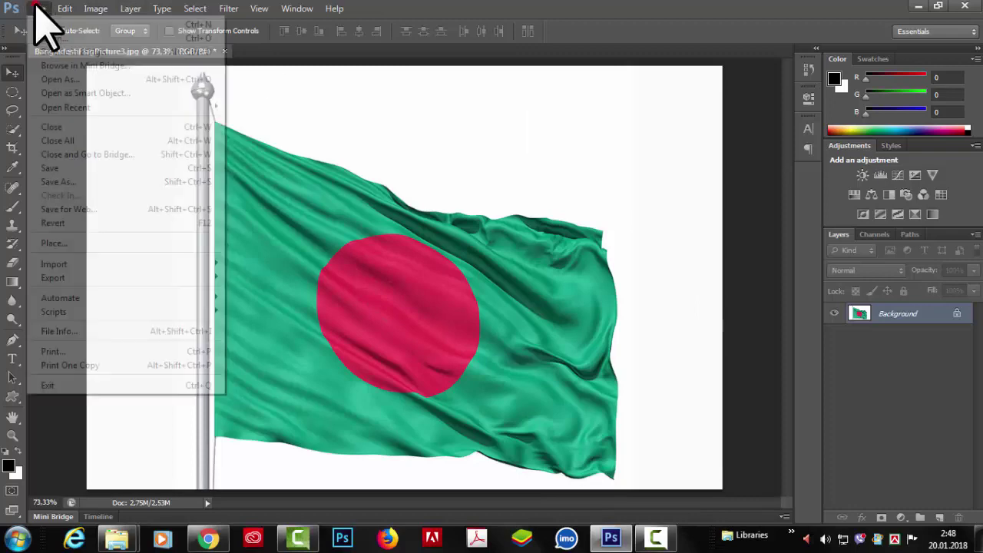
click(49, 38)
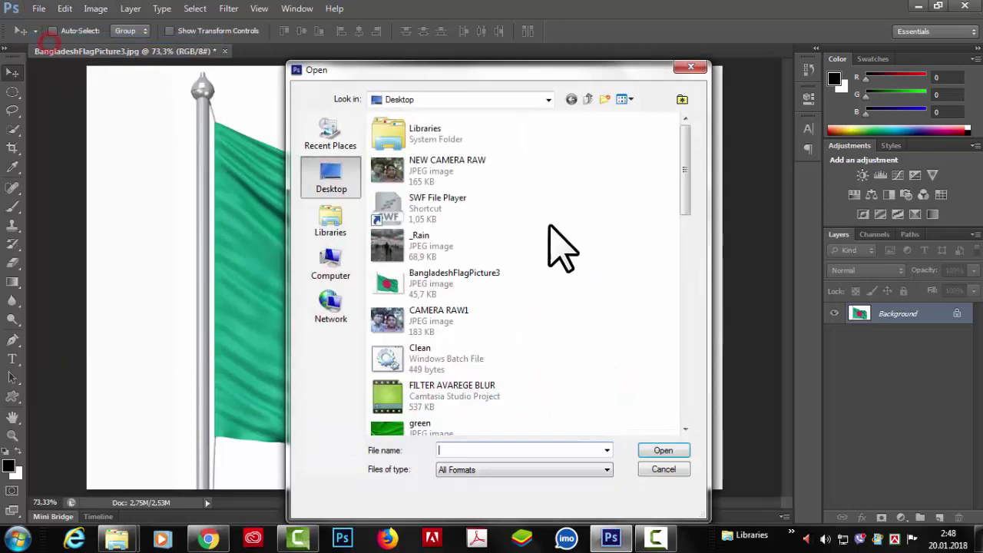
click(407, 172)
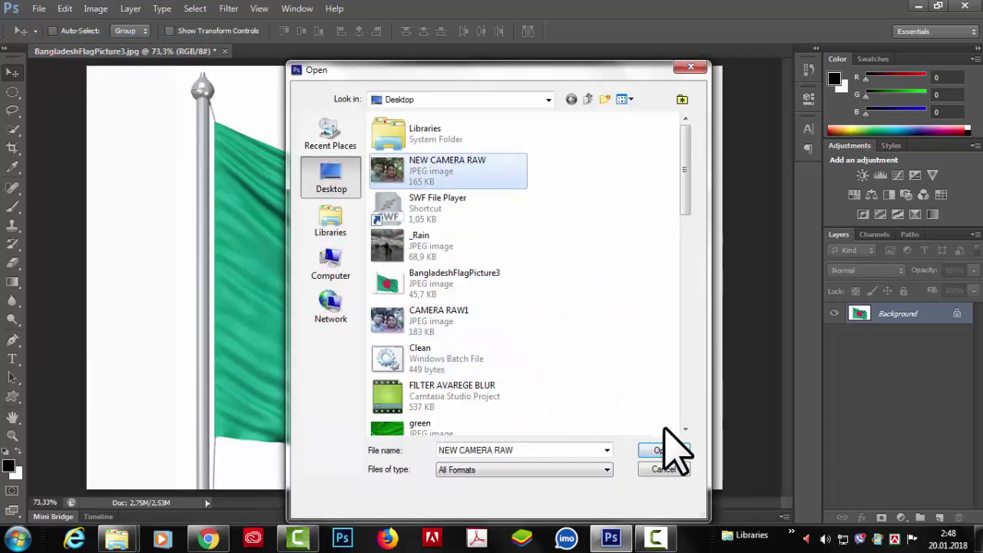
click(664, 452)
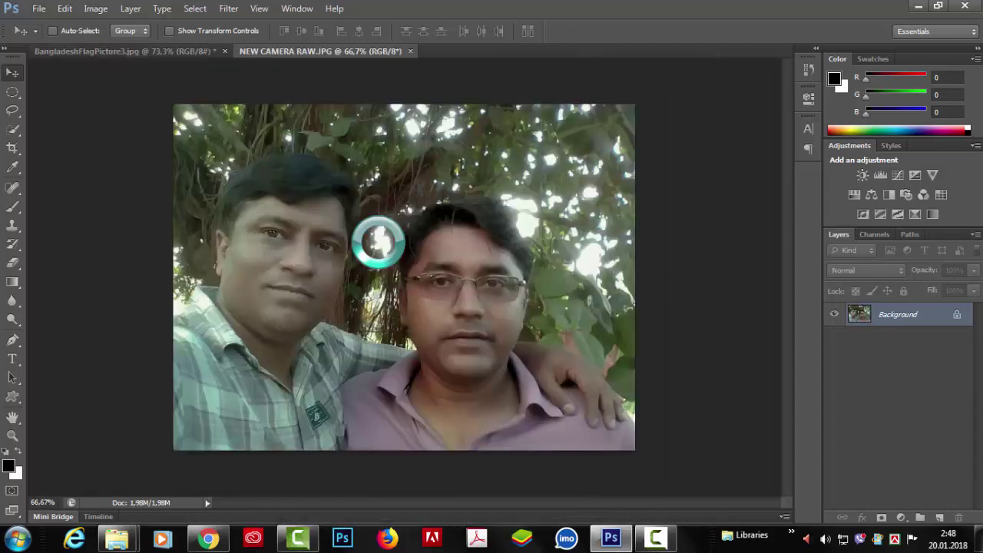
click(412, 52)
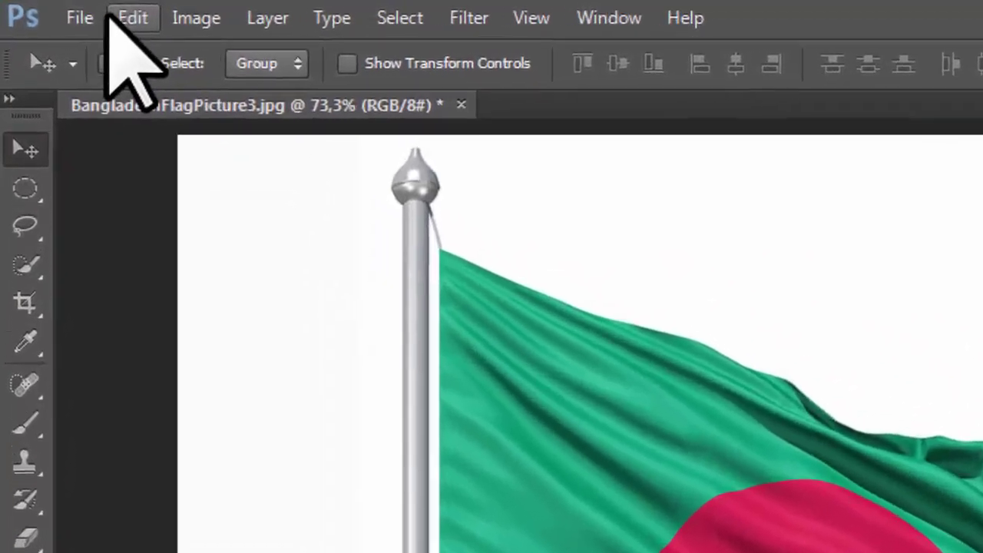
Step: Bring up the Camera Raw Preferences from Edit > Preferences
click(115, 18)
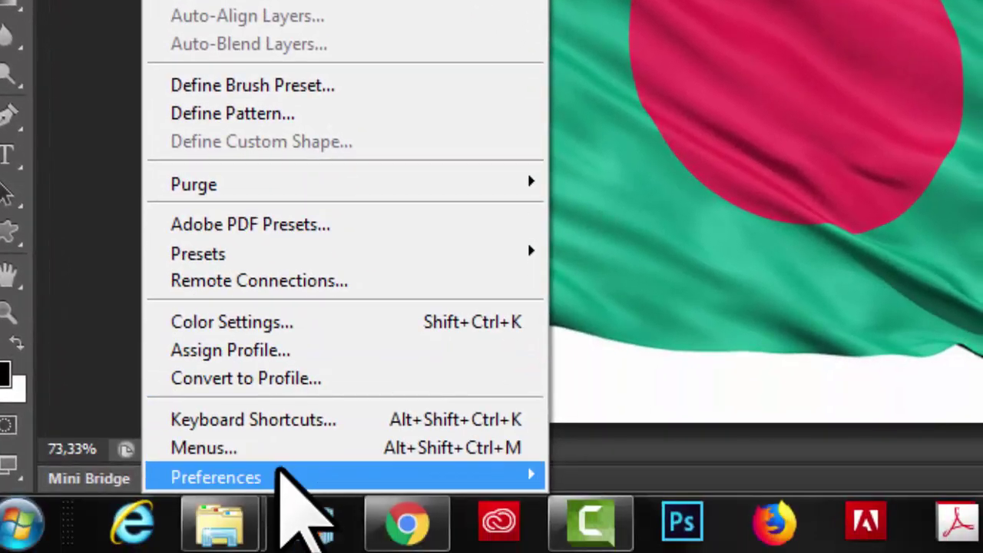
mouse_move(373, 477)
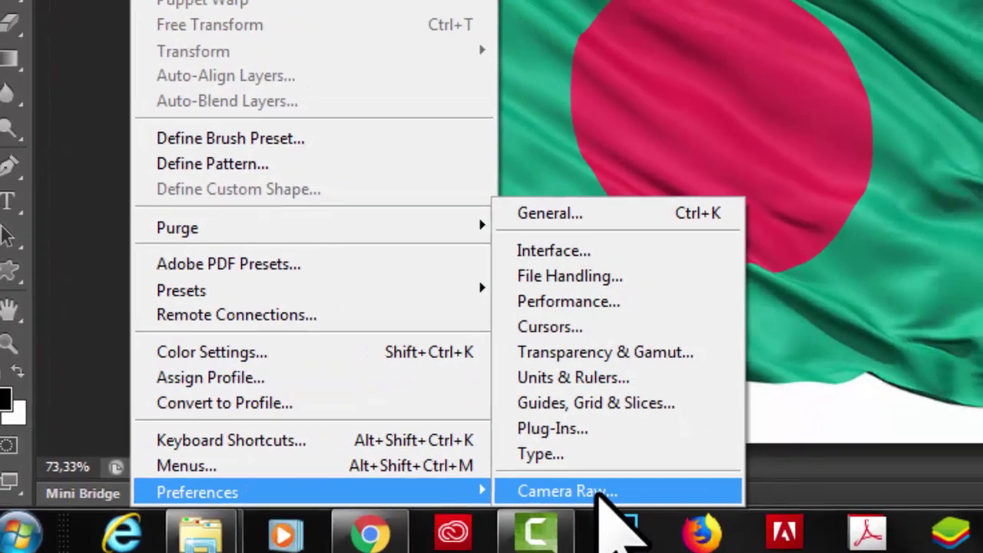
click(626, 477)
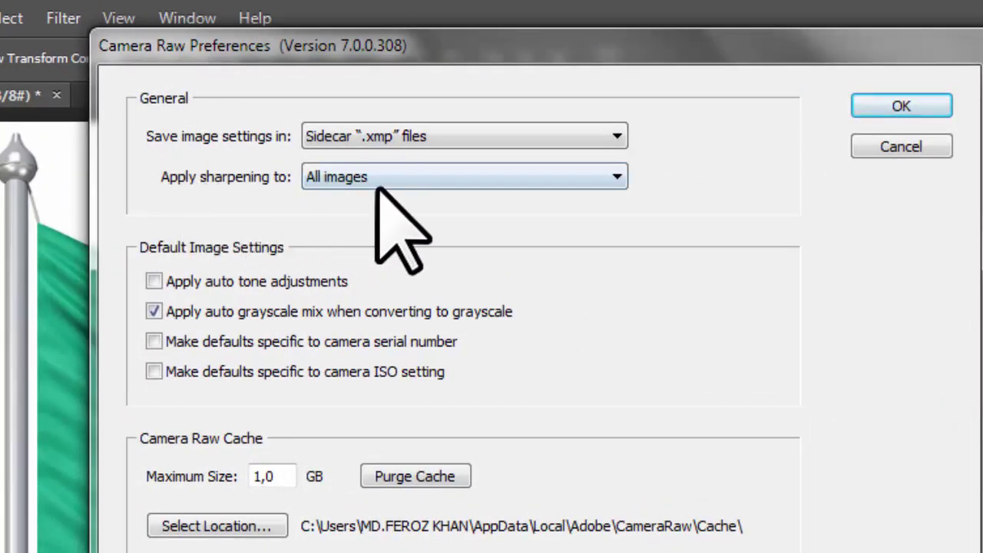
Step: Keep sharpening on all images and automatically open all supported JPEGs and TIFFs
click(620, 182)
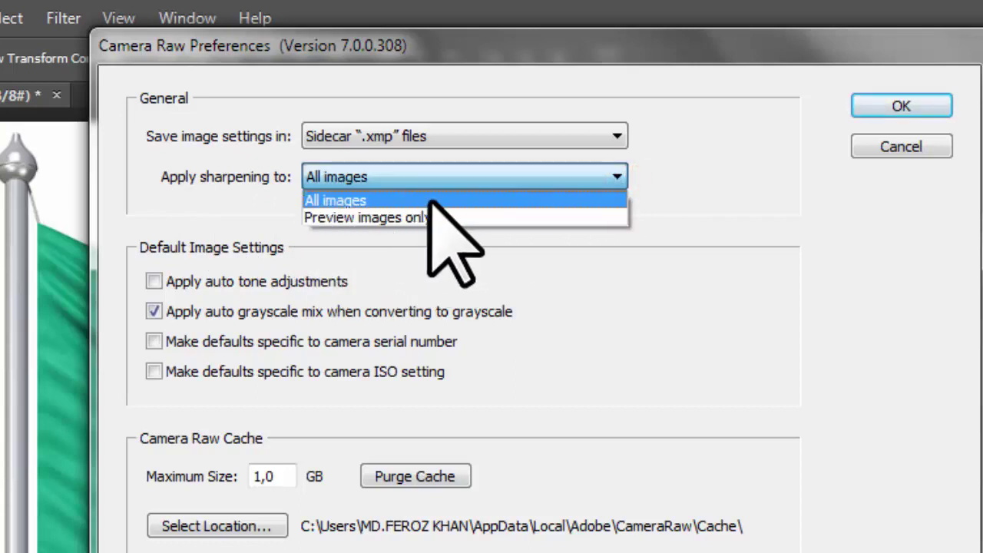
click(375, 201)
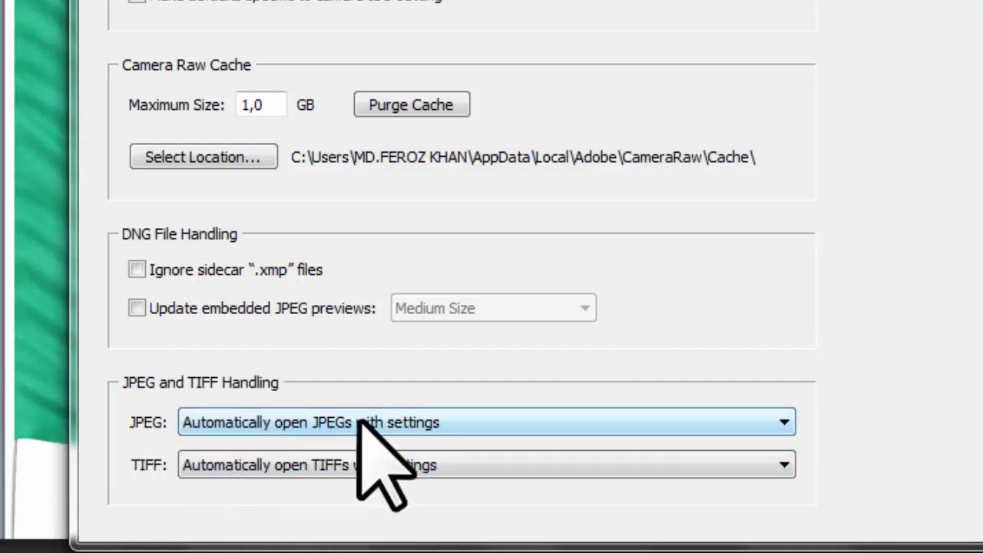
click(784, 423)
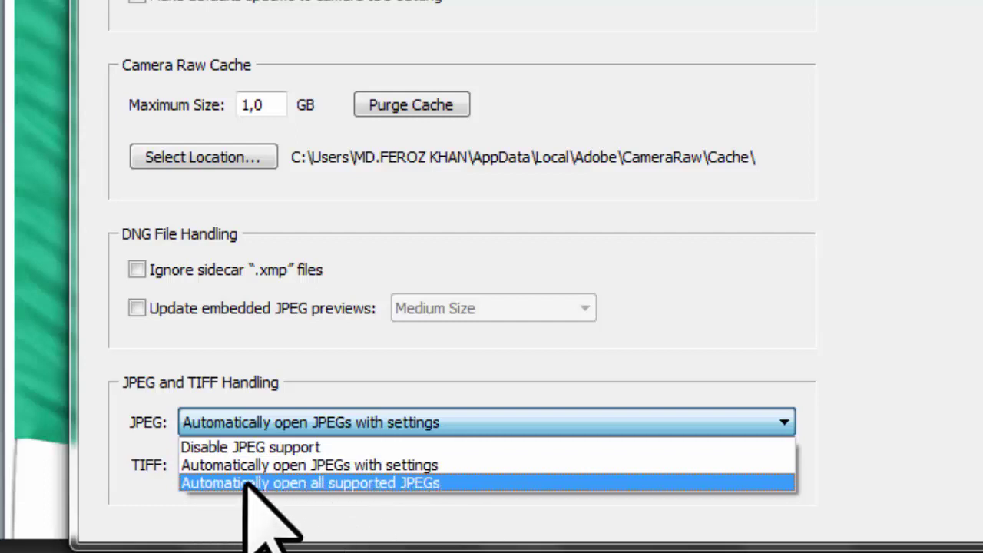
click(381, 484)
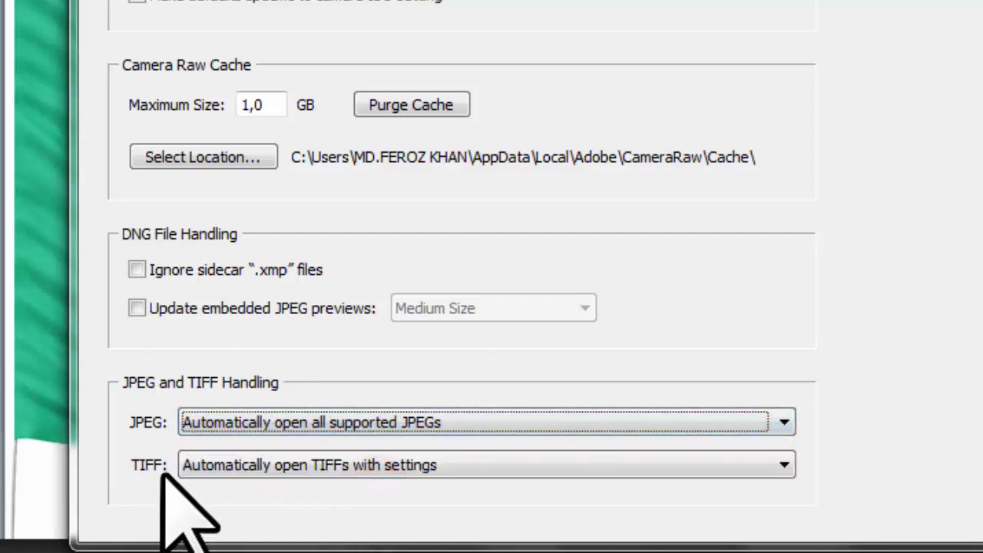
click(784, 465)
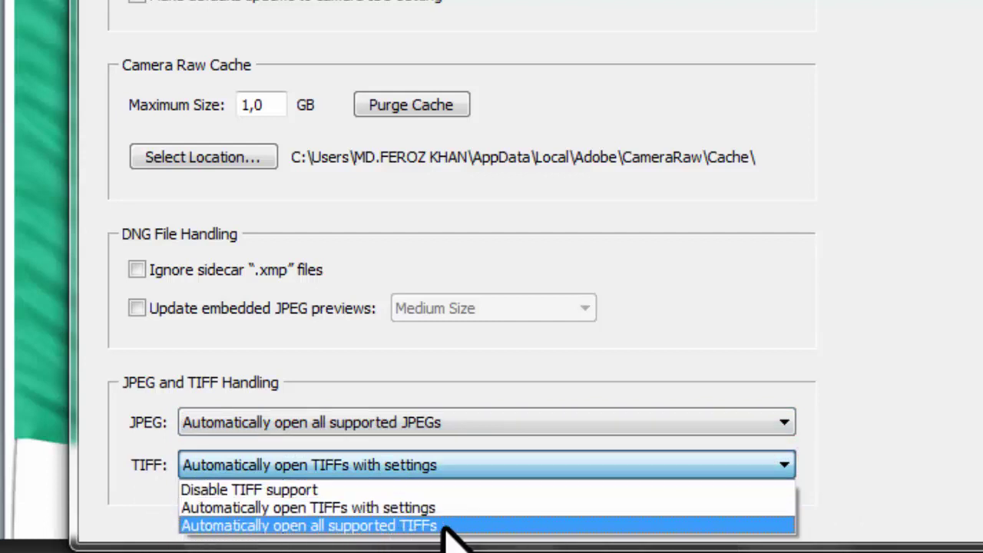
click(374, 530)
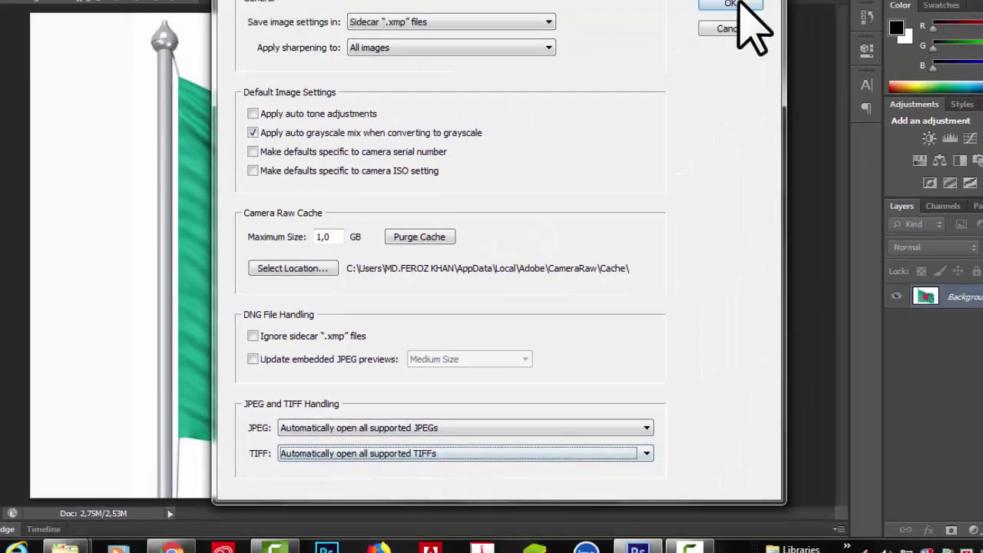
click(738, 8)
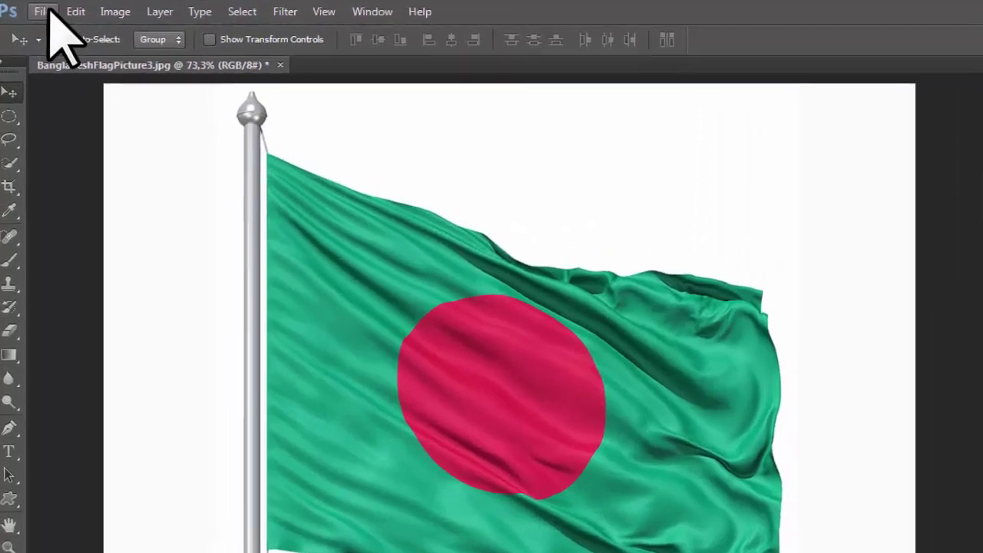
Step: Open NEW CAMERA RAW.JPG into Camera Raw, then close it without saving changes
click(33, 11)
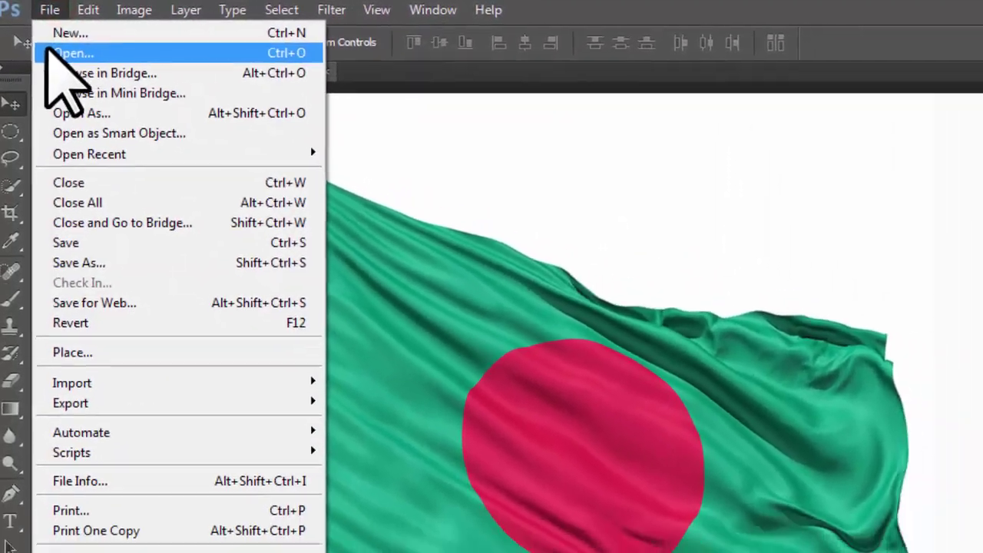
click(47, 50)
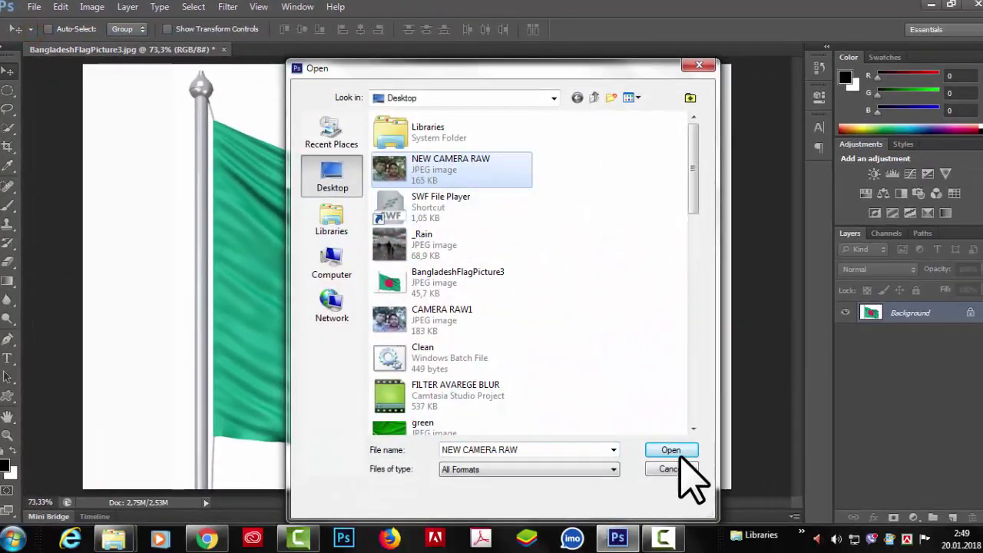
click(671, 451)
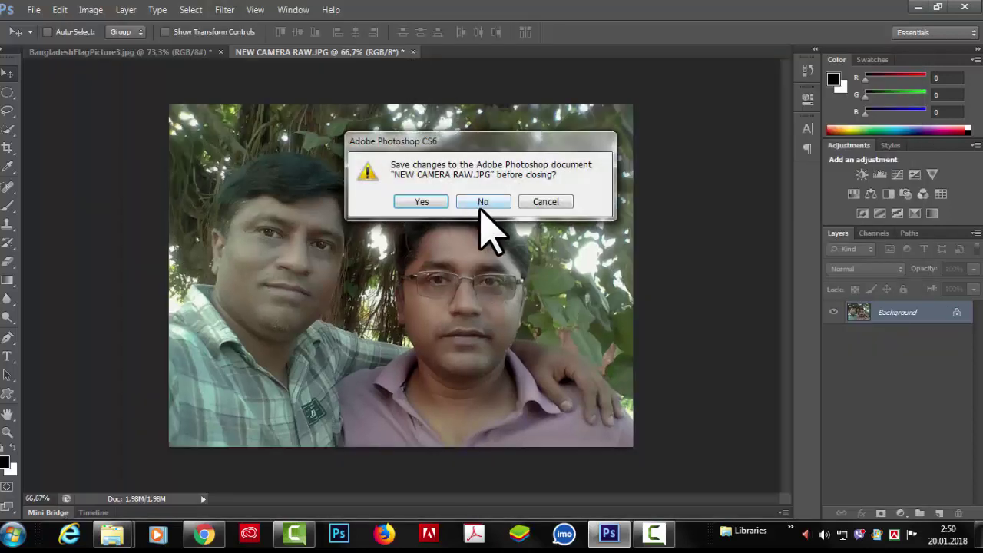
click(483, 201)
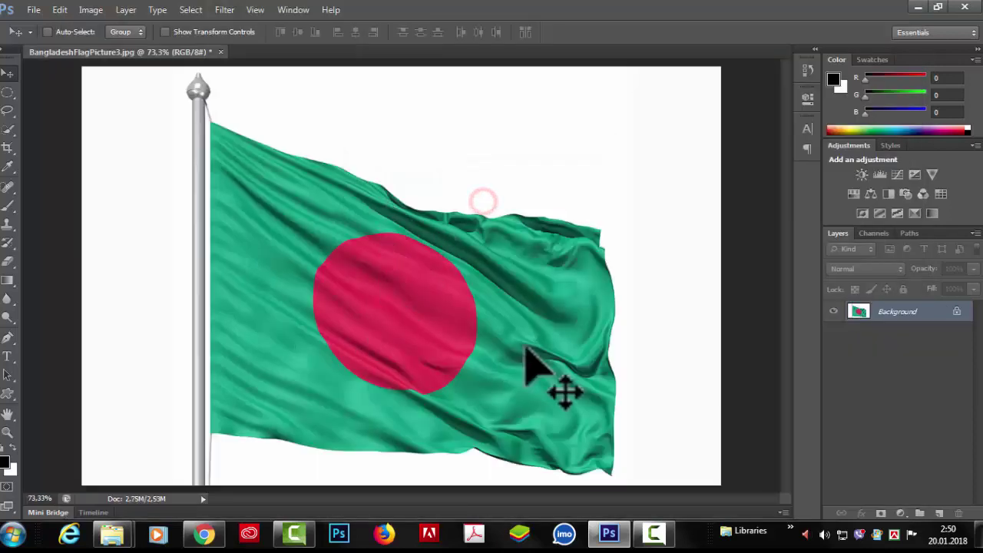
Step: Bring up the Camera Raw Preferences from Edit > Preferences
click(33, 9)
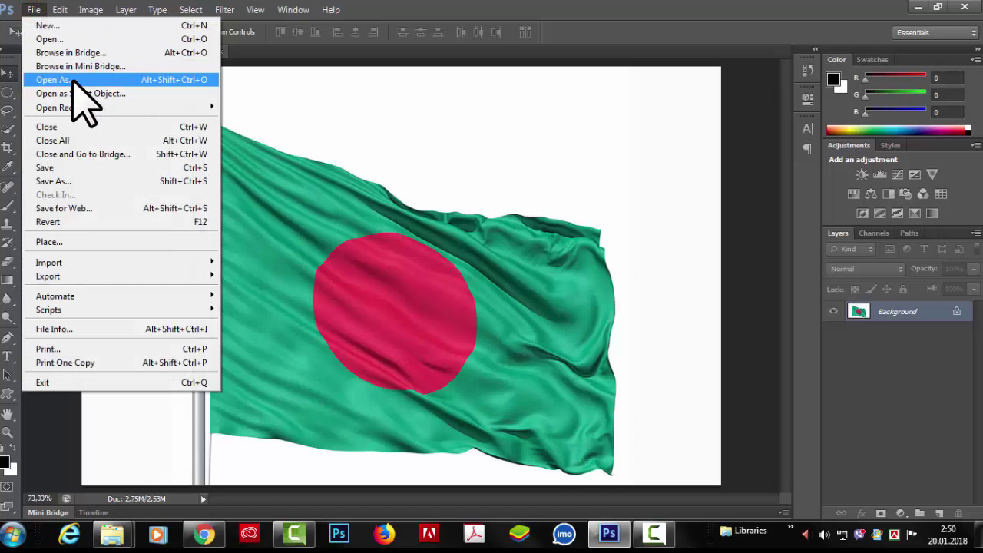
click(376, 77)
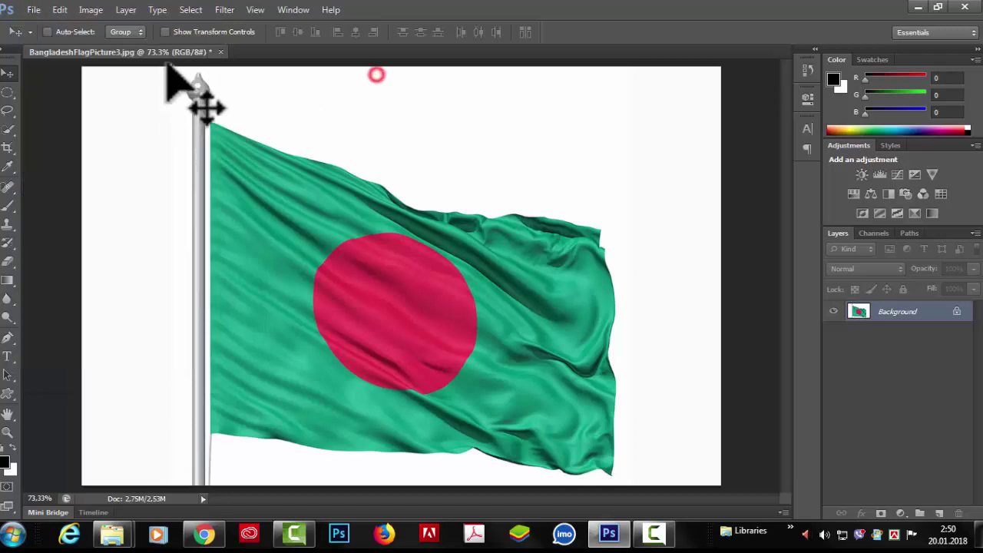
click(61, 10)
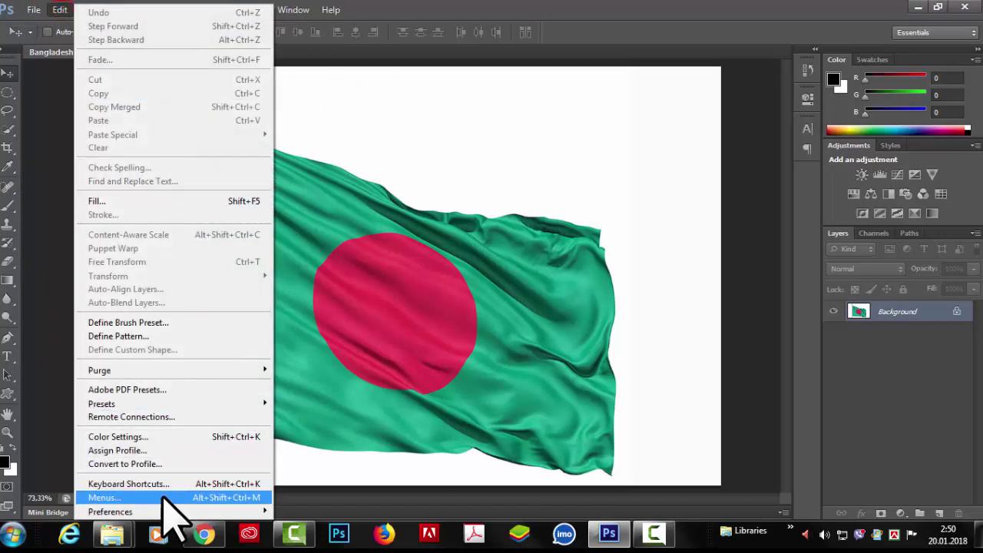
mouse_move(192, 512)
click(311, 511)
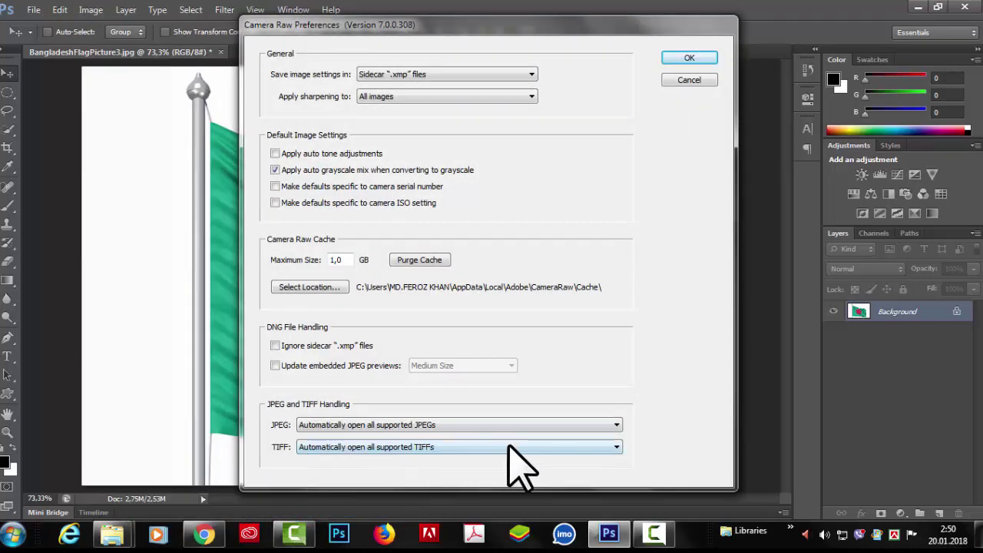
Step: Set JPEG and TIFF handling to 'Automatically open ... with settings' and confirm
click(617, 425)
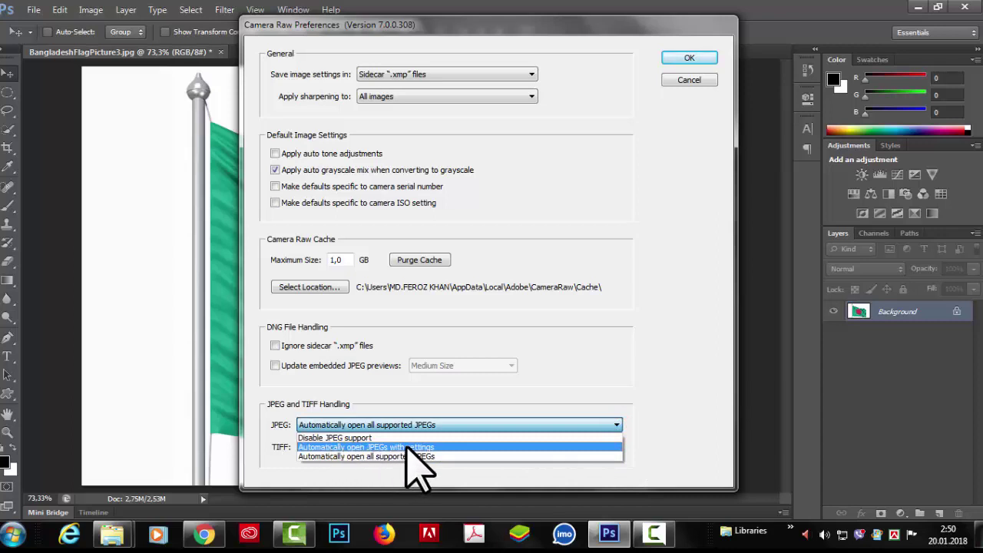
click(409, 447)
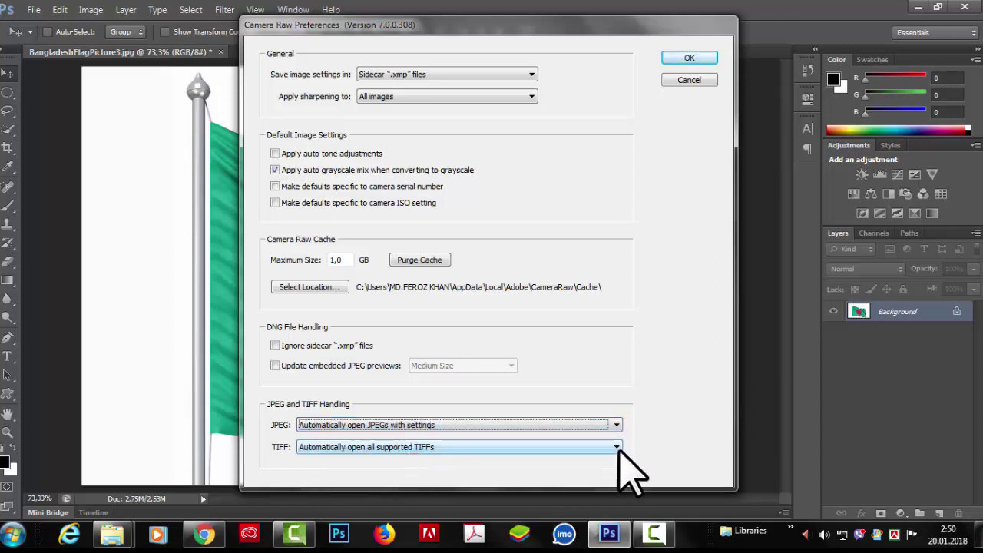
click(617, 447)
click(346, 471)
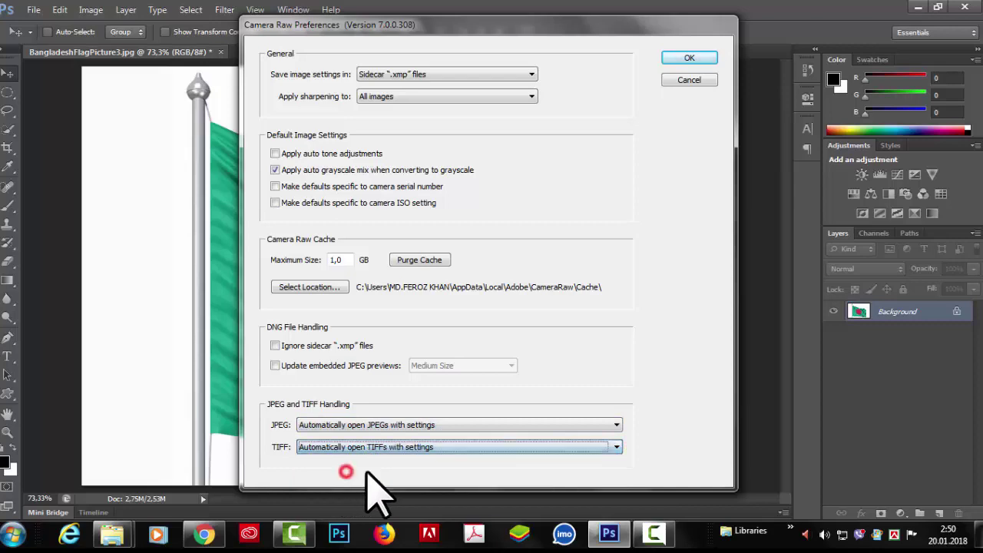
click(706, 60)
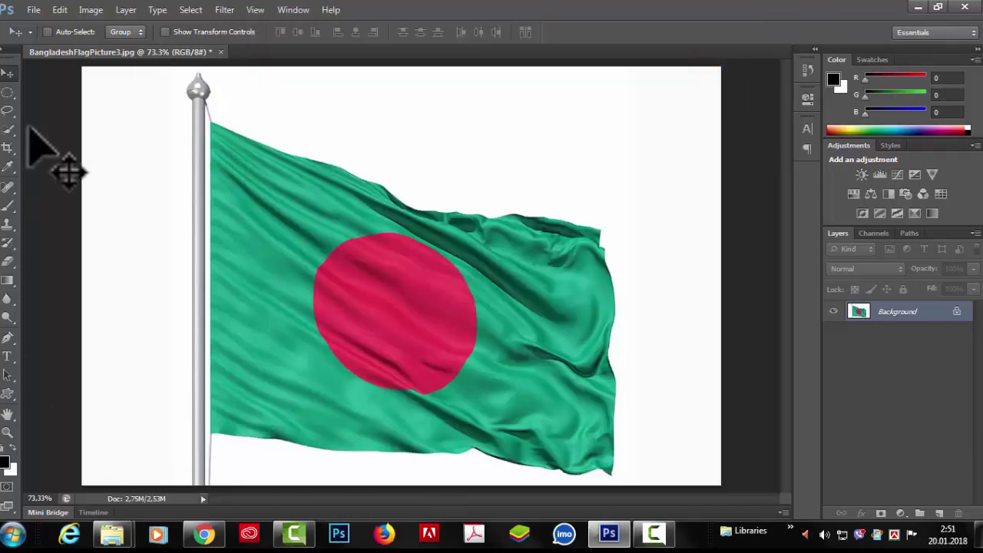
Step: Open CAMERA RAW1.JPG from the Desktop via File > Open
click(37, 11)
click(48, 39)
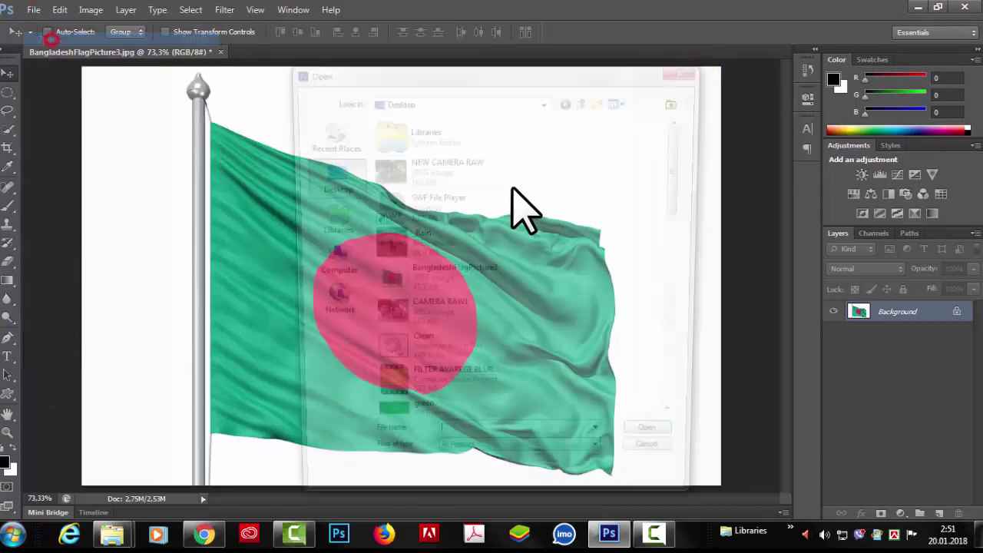
click(411, 318)
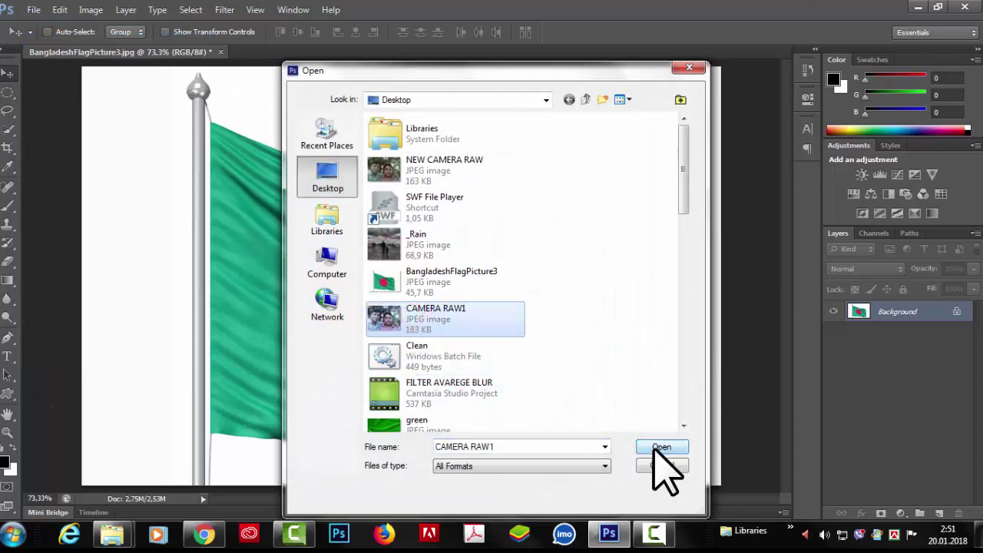
click(660, 448)
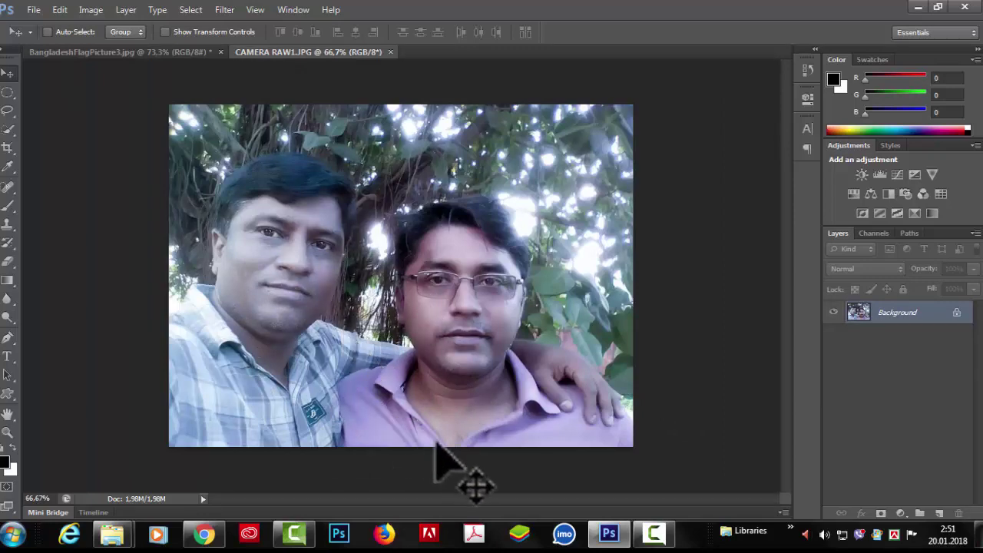
Step: In Camera Raw Preferences, automatically open all supported JPEGs and TIFFs, then confirm
click(59, 10)
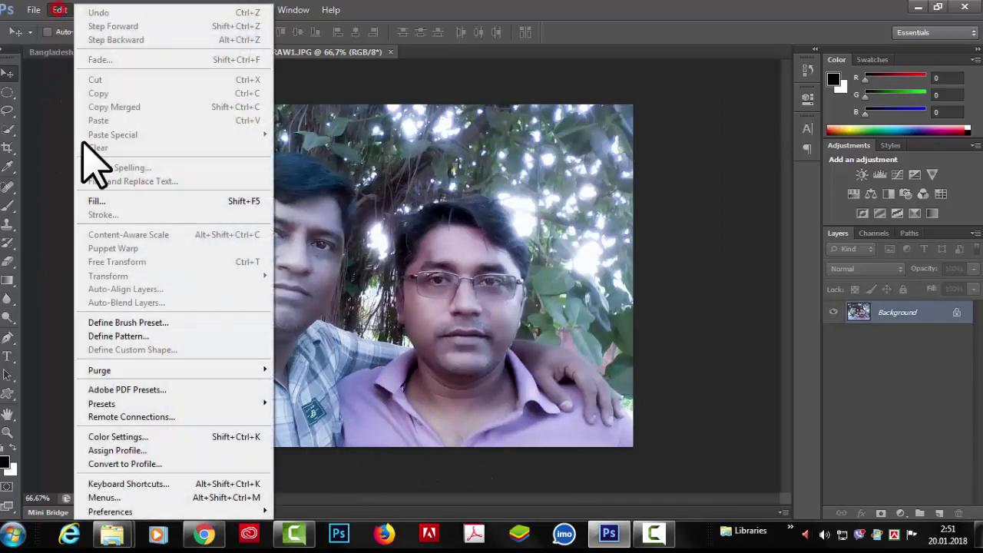
mouse_move(108, 511)
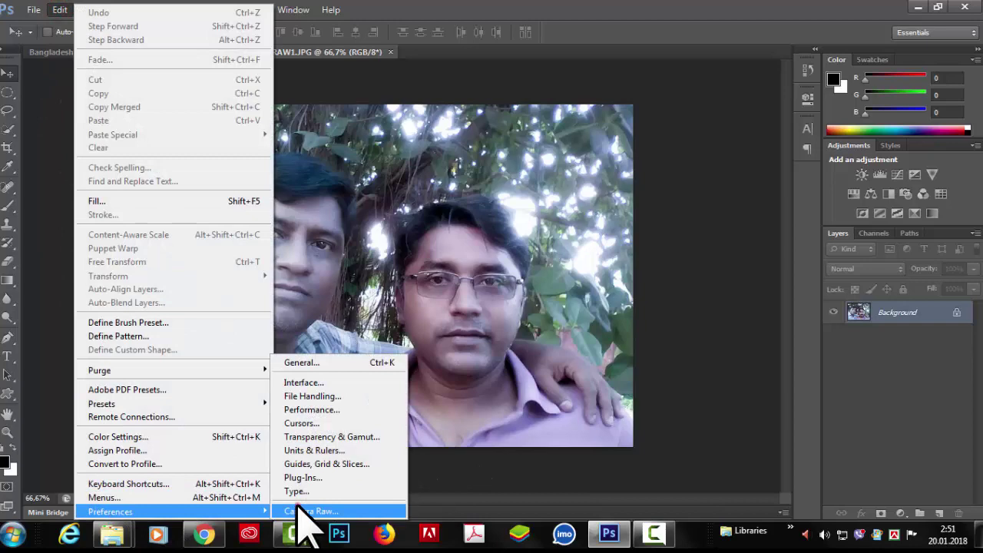
click(307, 512)
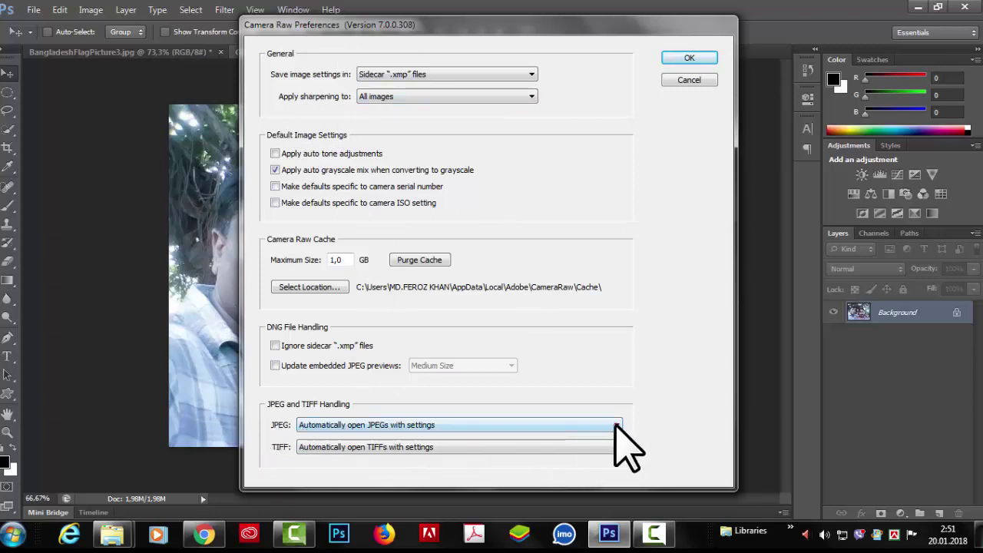
click(616, 425)
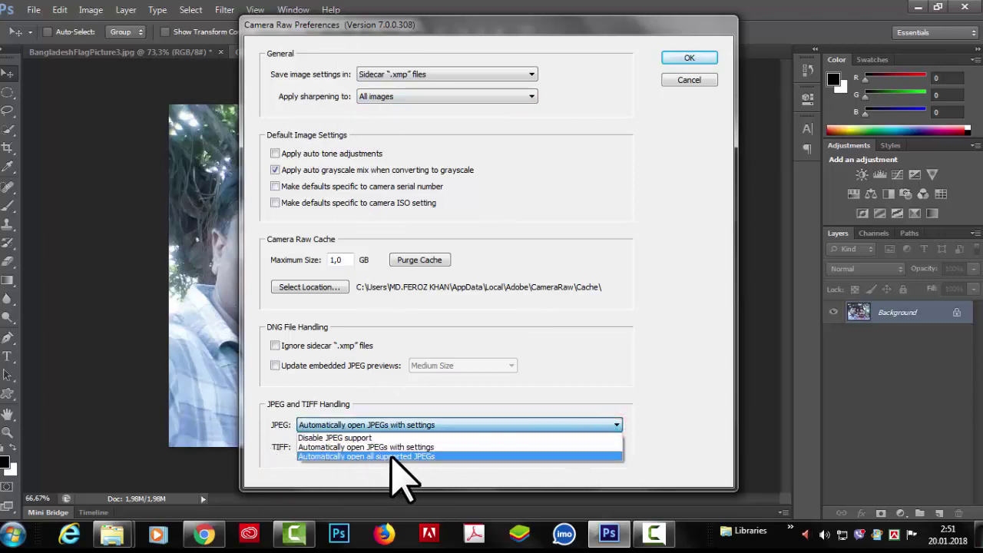
click(431, 456)
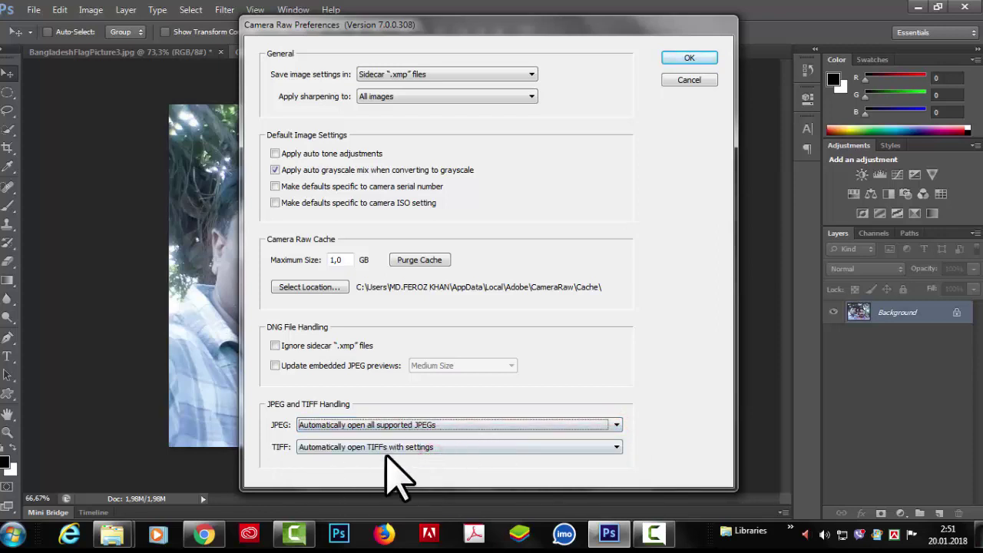
click(616, 447)
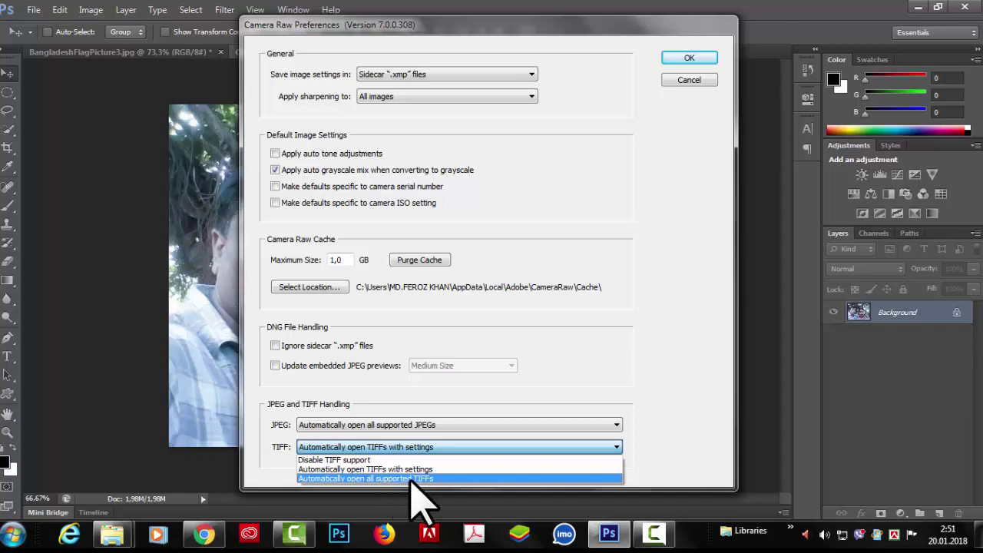
click(430, 479)
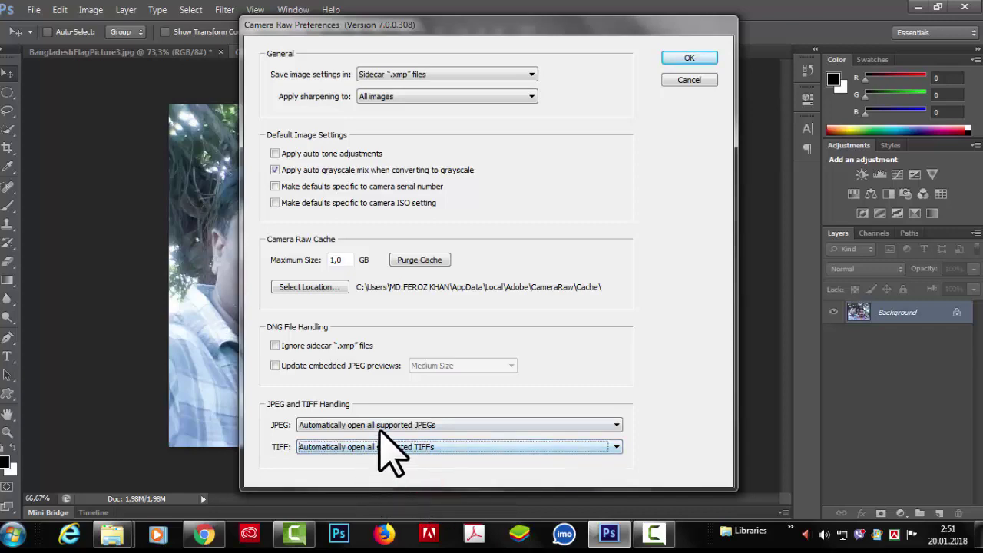
click(708, 56)
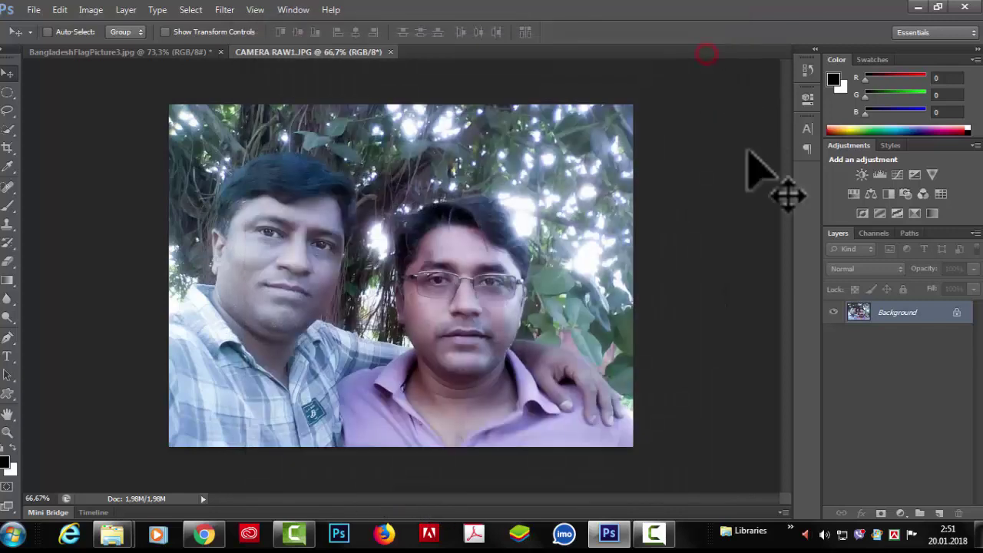
click(390, 52)
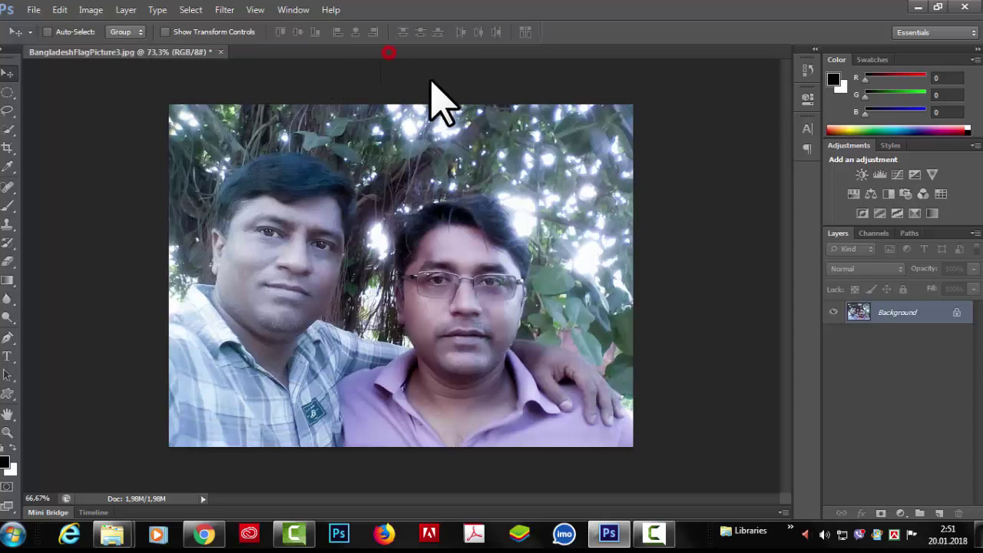
click(34, 9)
click(42, 39)
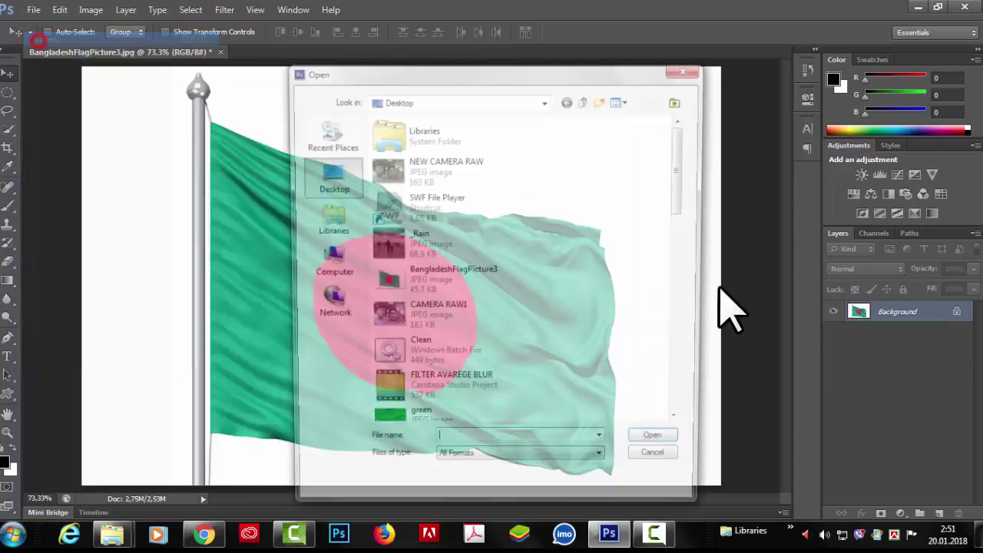
click(431, 321)
click(650, 444)
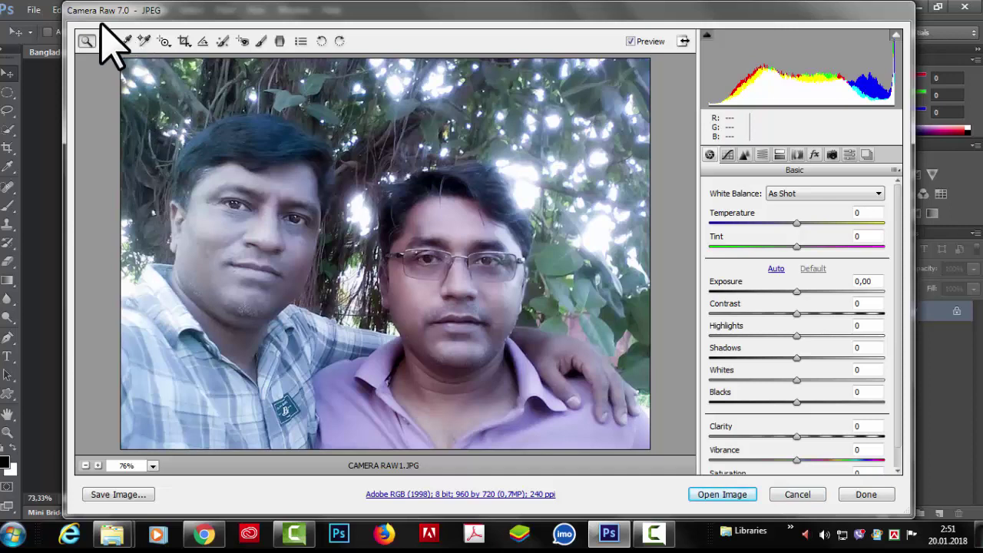
click(798, 494)
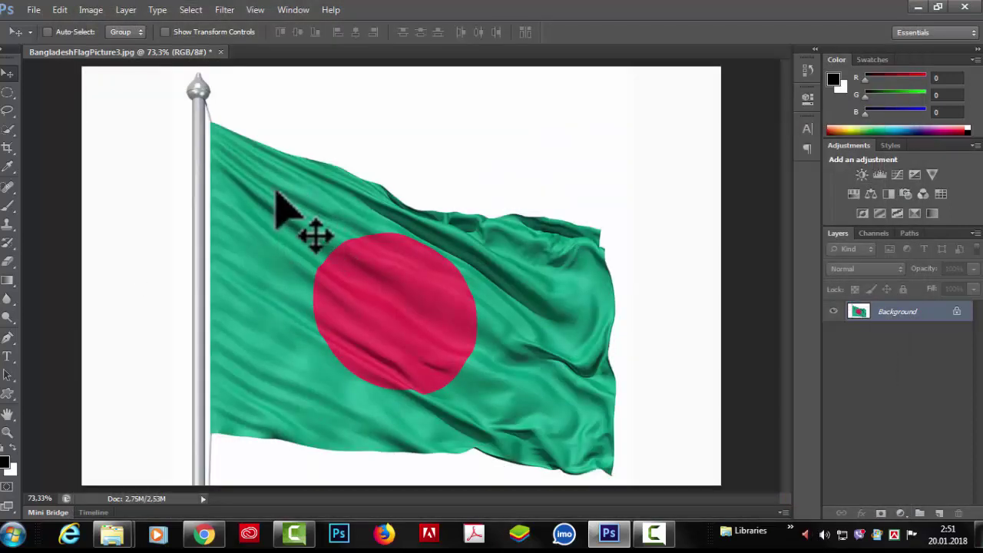